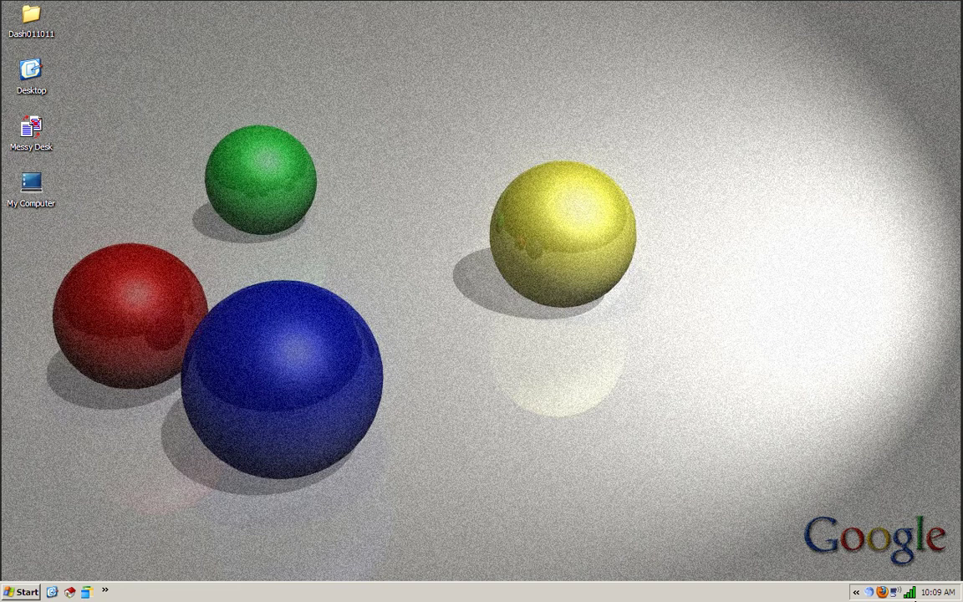
Launch Firefox, turn on the Navigation and Google toolbars, and widen the Google search box
left_click(888, 591)
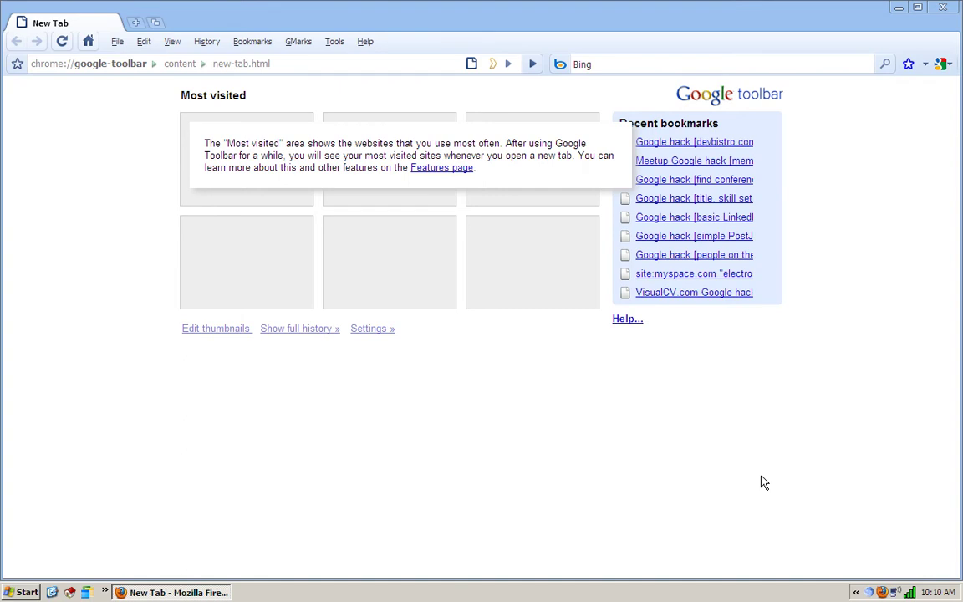
right_click(460, 43)
left_click(494, 66)
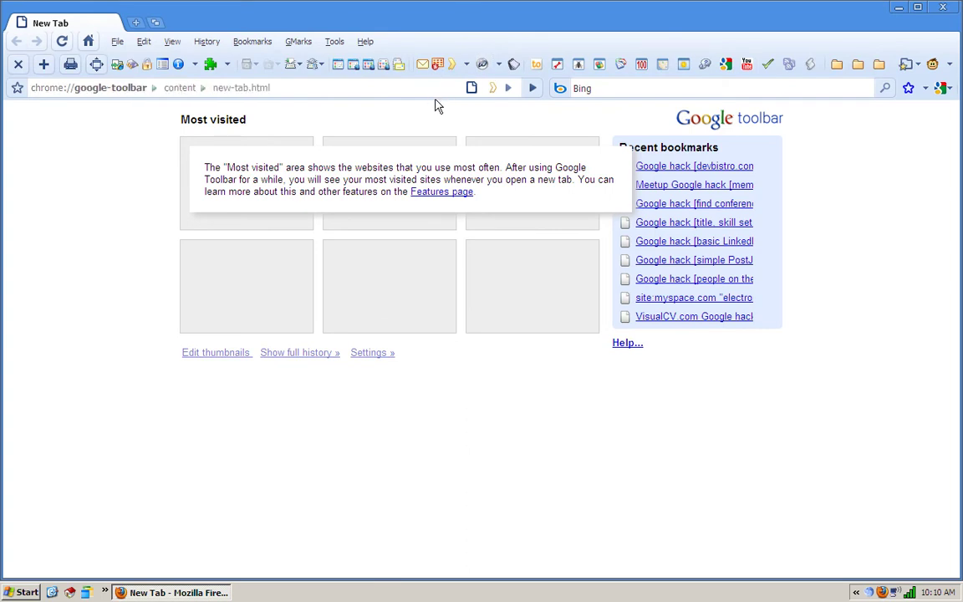
right_click(445, 47)
left_click(493, 122)
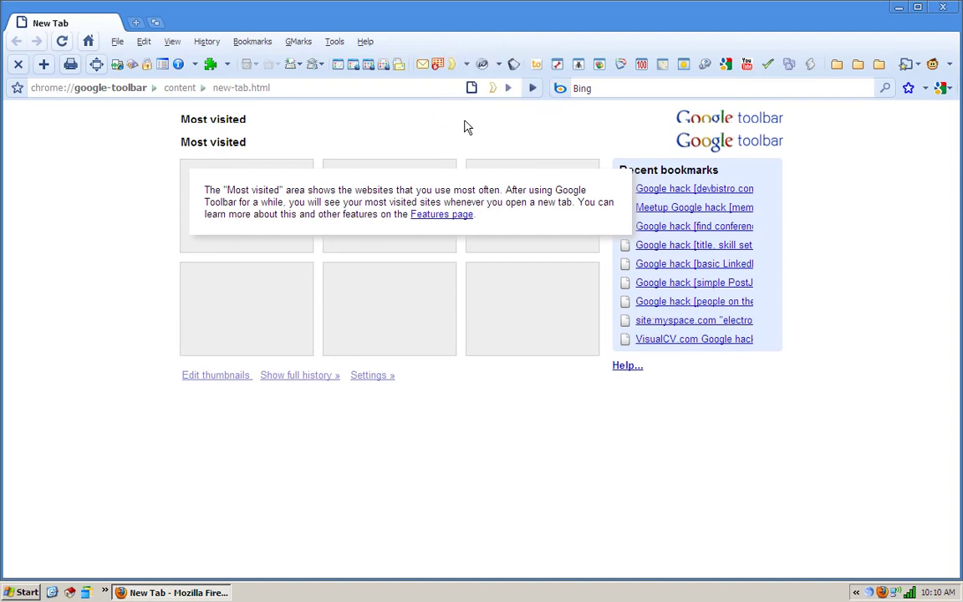
left_click_drag(165, 111, 589, 125)
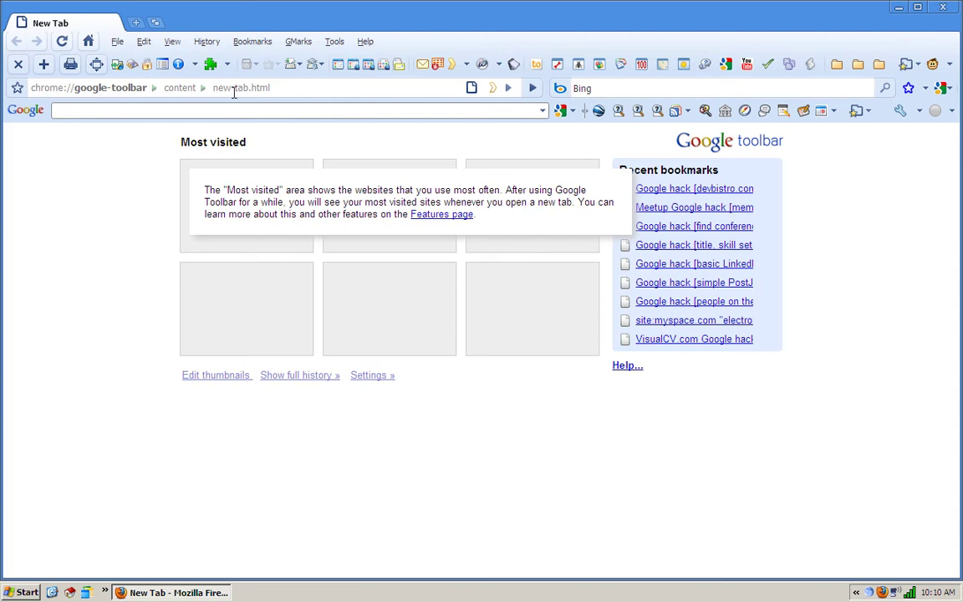
Review the User Scripts list in the add-ons manager, minimize it, and browse the Bookmarks menu
left_click(212, 67)
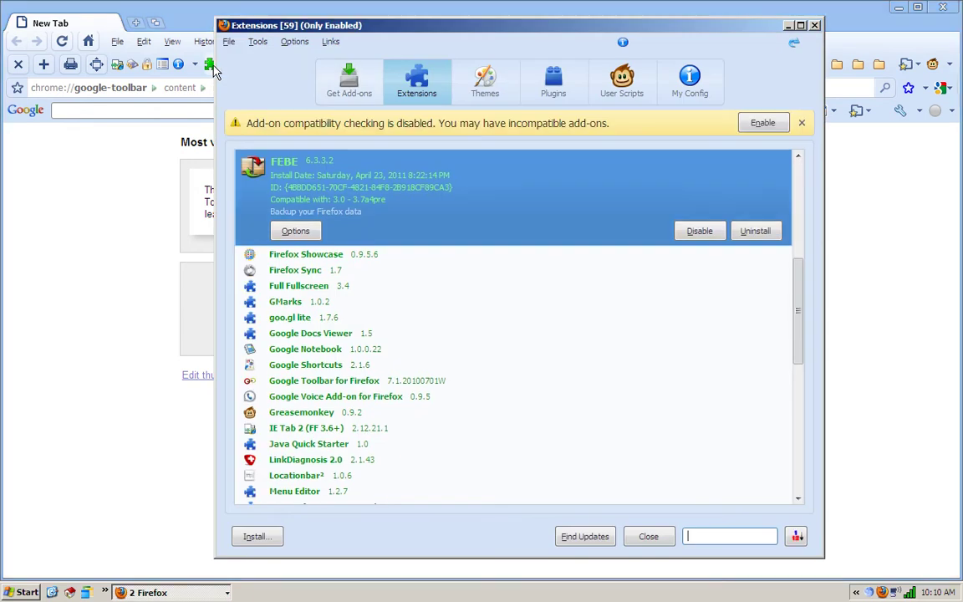
left_click(636, 82)
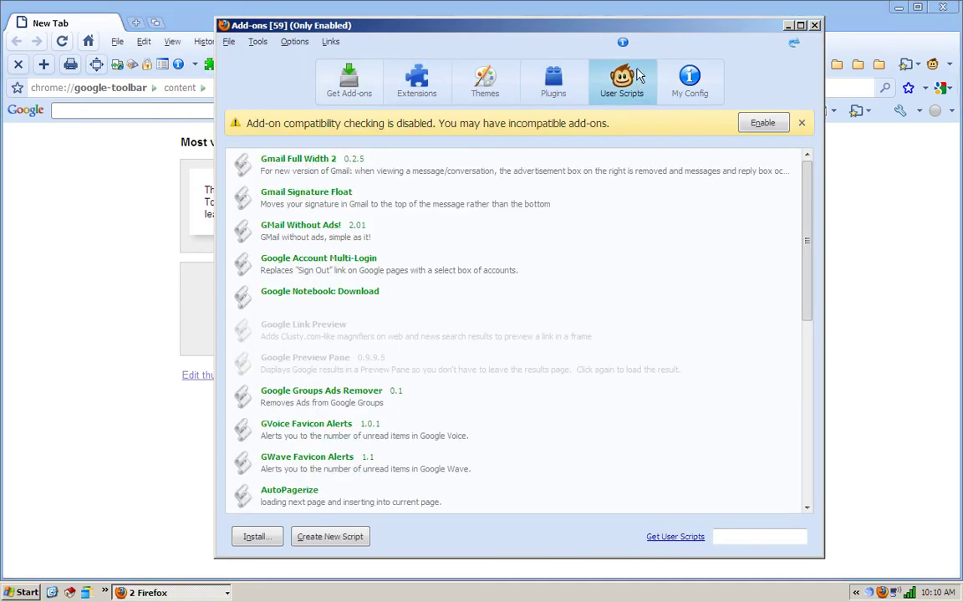
left_click(788, 28)
left_click(264, 43)
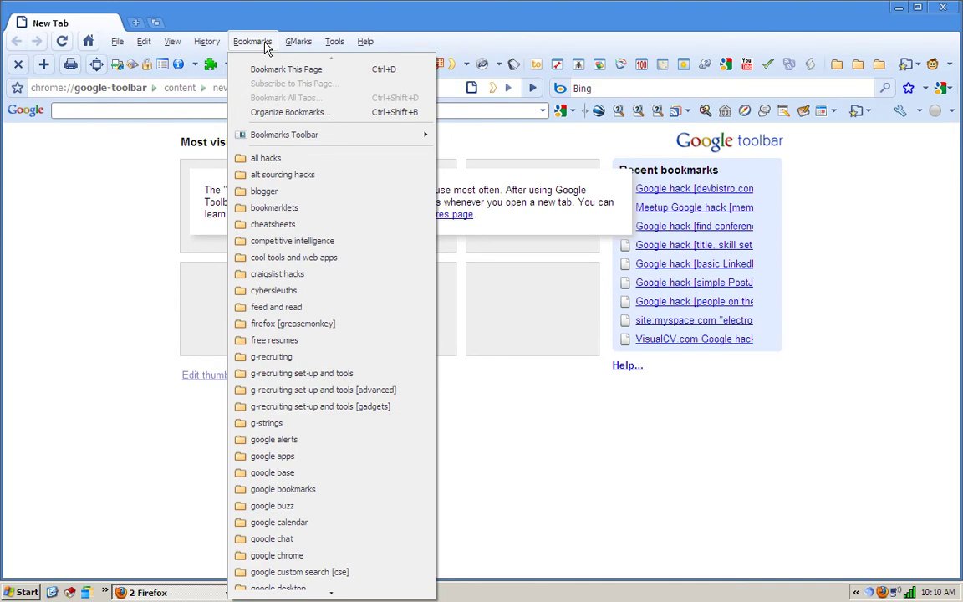
left_click(97, 232)
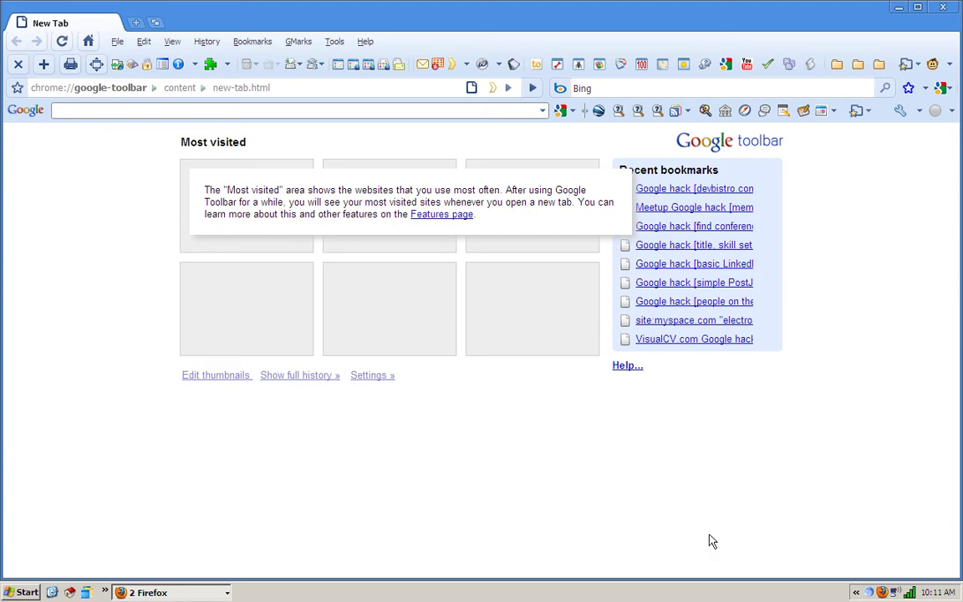
Launch Pale Moon and bring its window to the front over Firefox
left_click(876, 592)
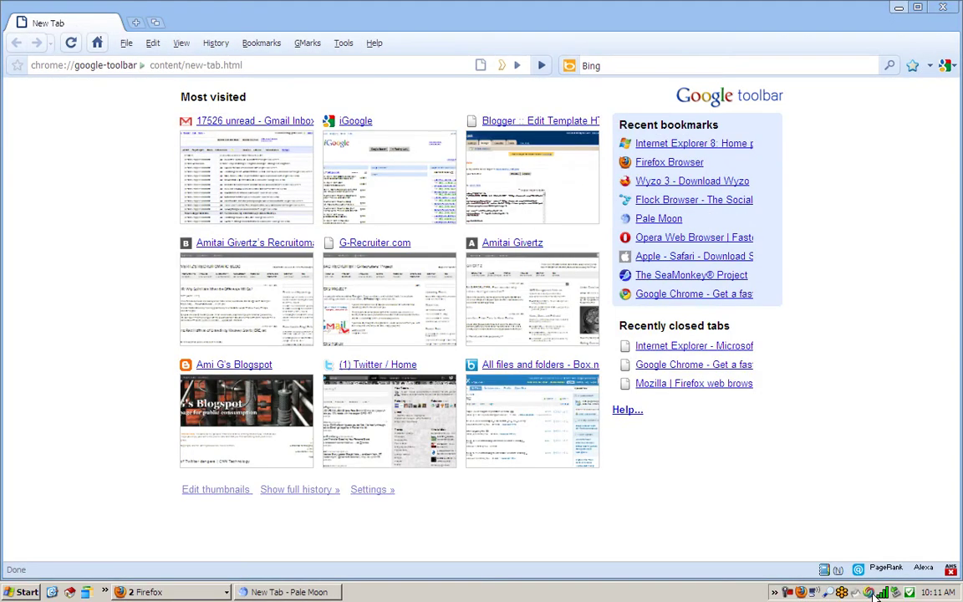
left_click(191, 591)
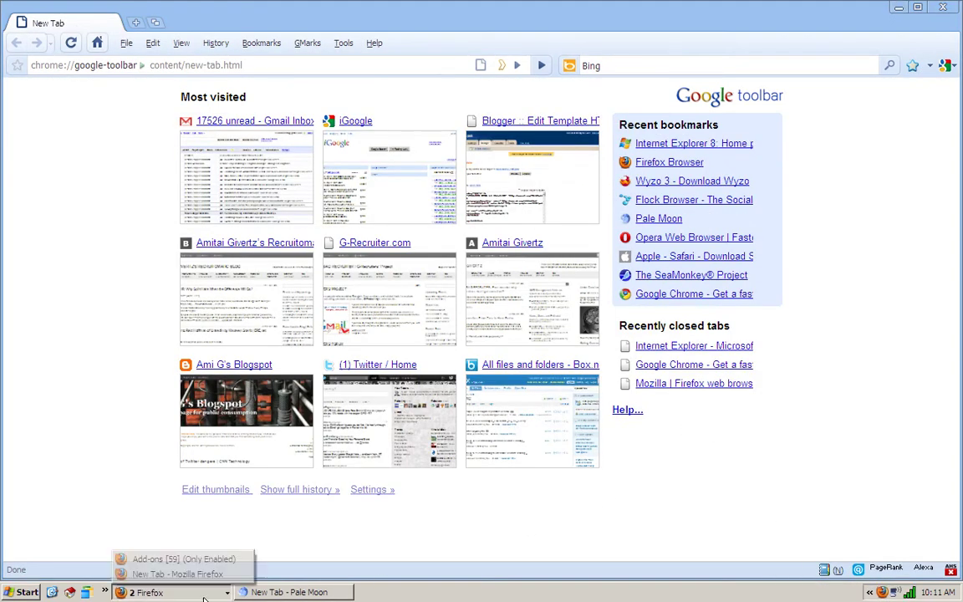
left_click(186, 573)
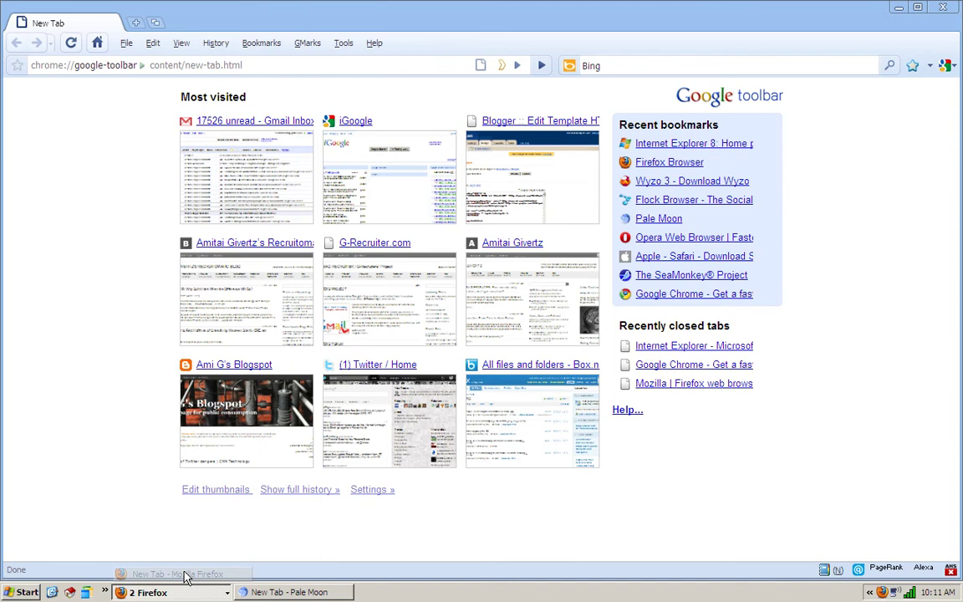
left_click(255, 592)
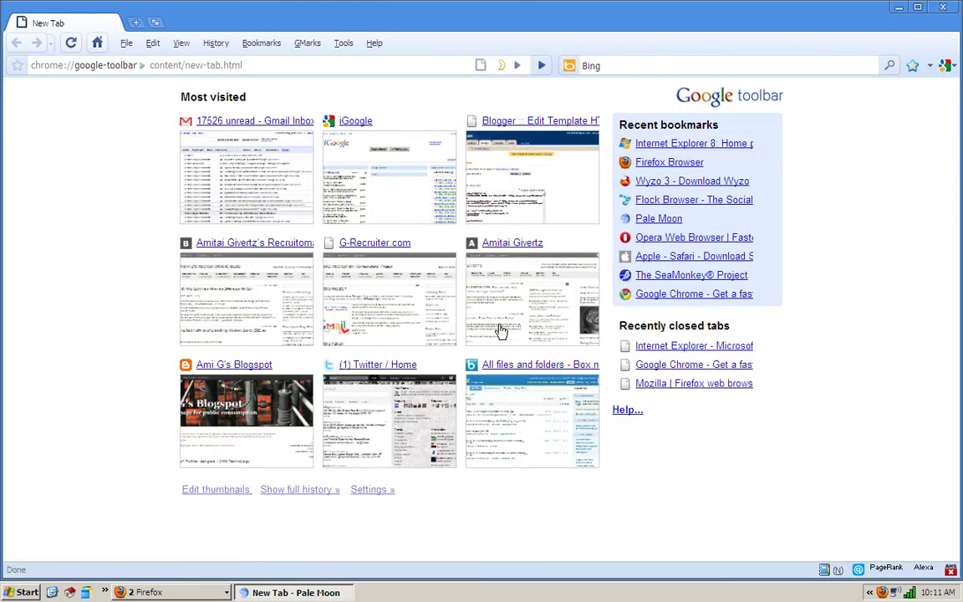
Turn on the Navigation and Google toolbars, toggling Web Developer Toolbar on and off
right_click(601, 47)
left_click(634, 74)
right_click(630, 49)
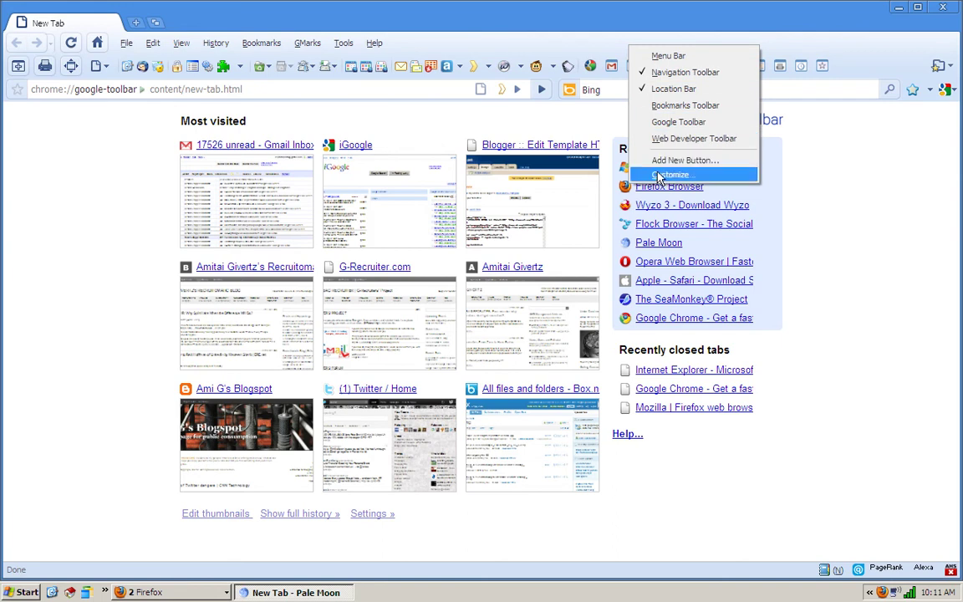
left_click(659, 139)
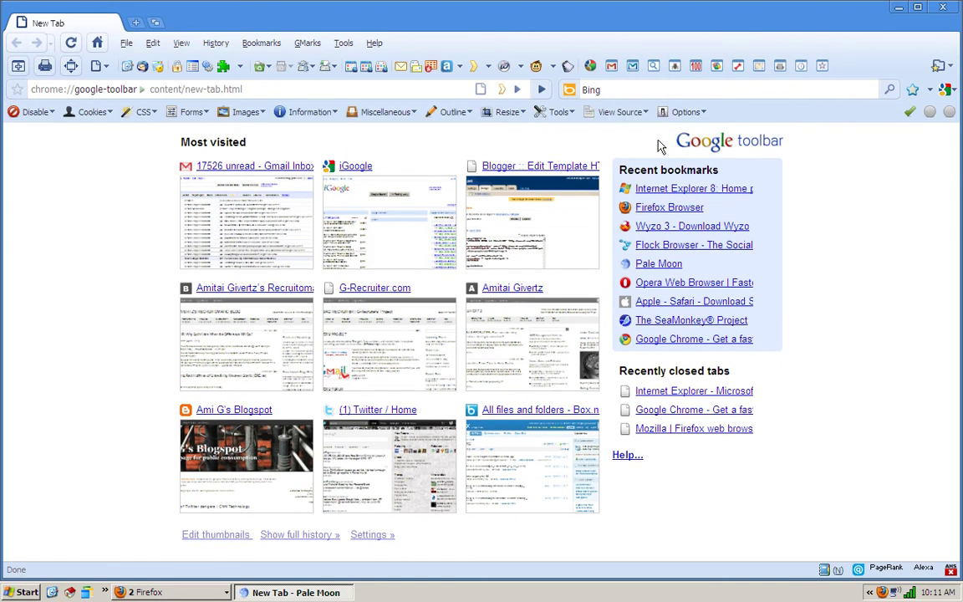
right_click(657, 49)
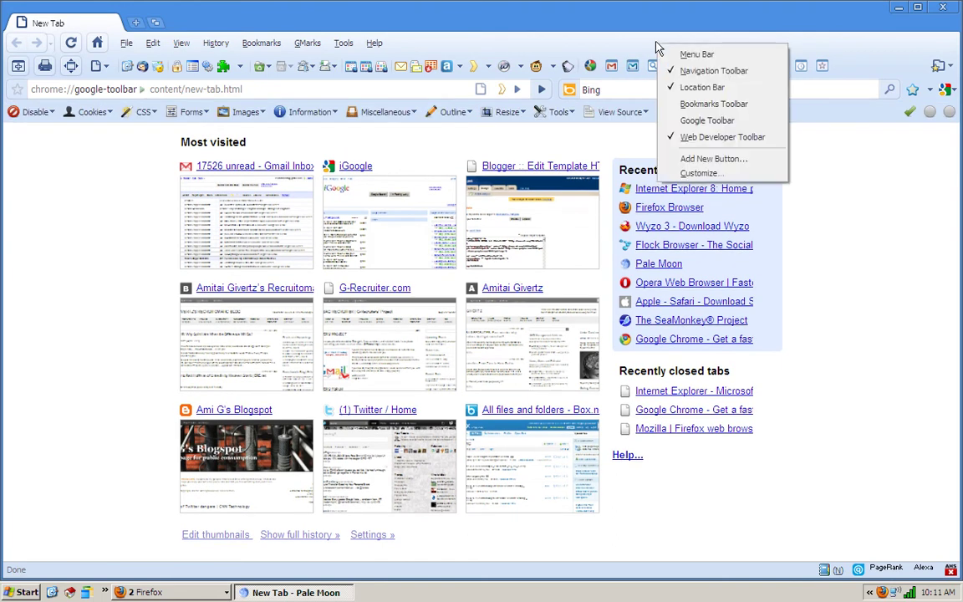
left_click(679, 134)
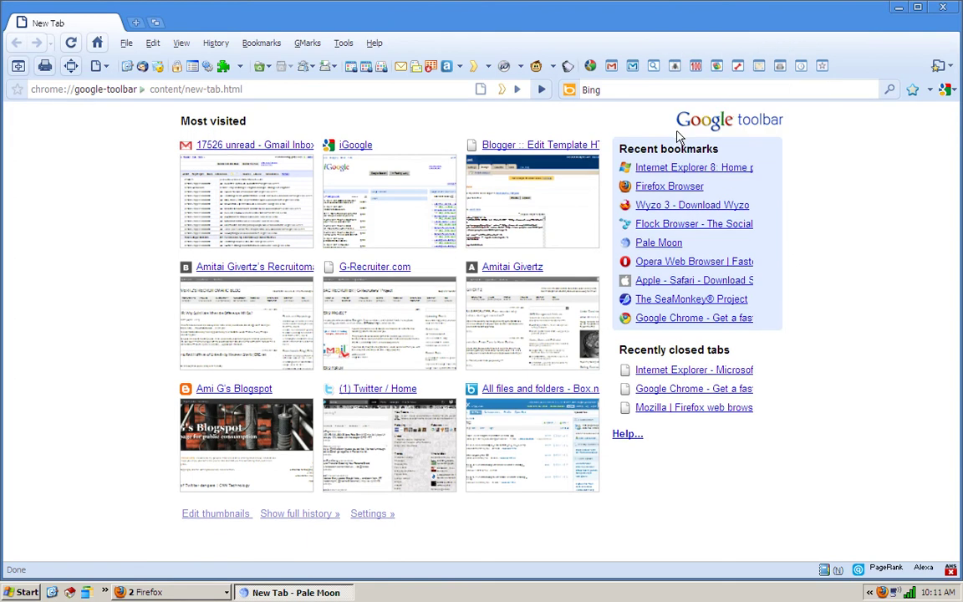
right_click(637, 47)
left_click(662, 123)
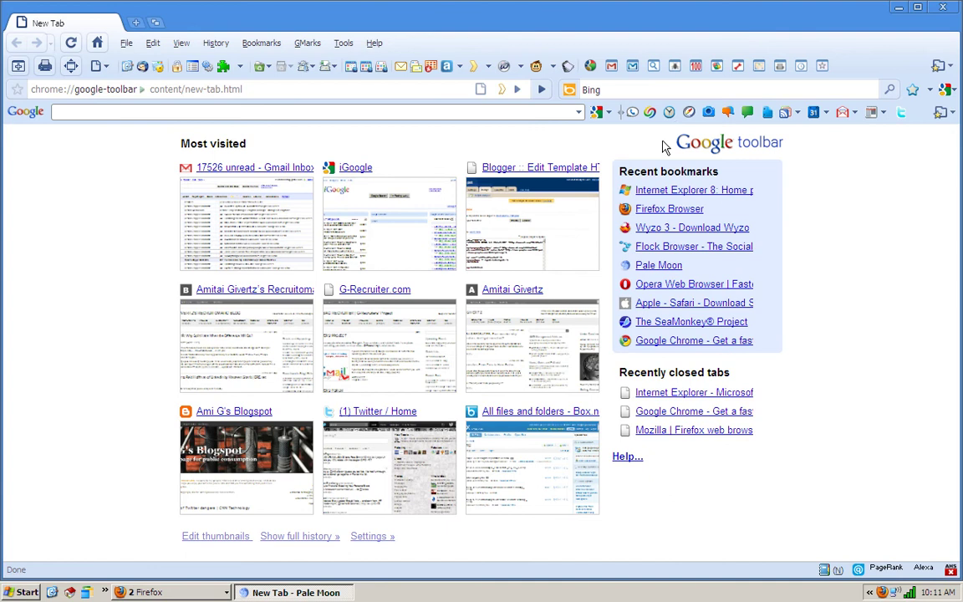
Enter the command palemoon.exe -profilemanager in the Run dialog
left_click(25, 593)
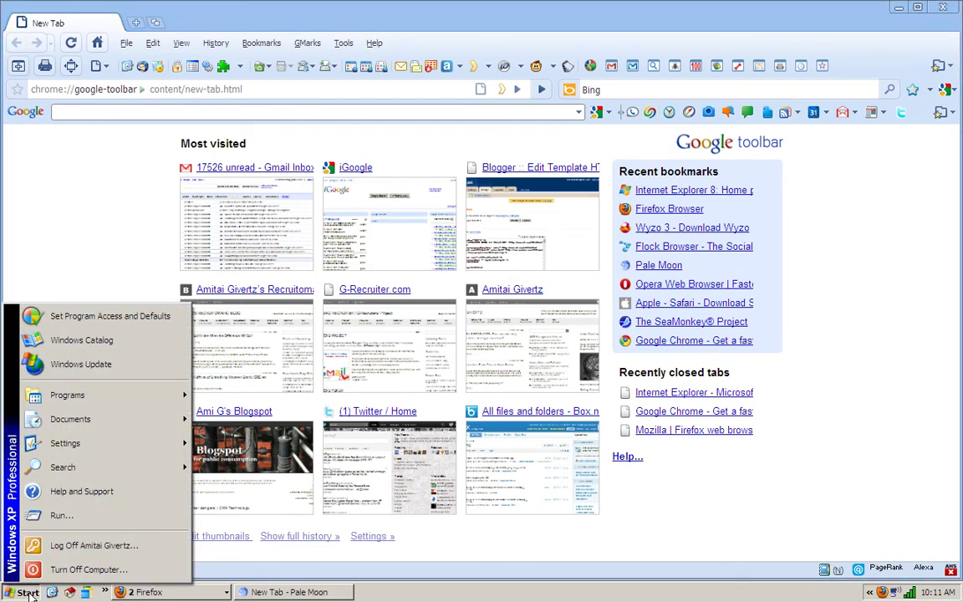
left_click(55, 515)
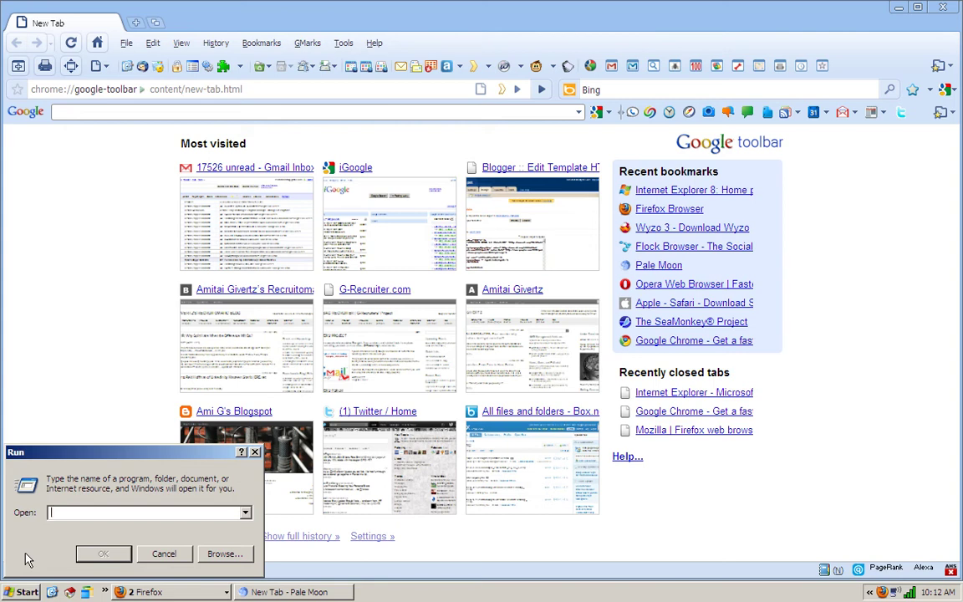
type("palemoon.exe")
type("-profilemanager")
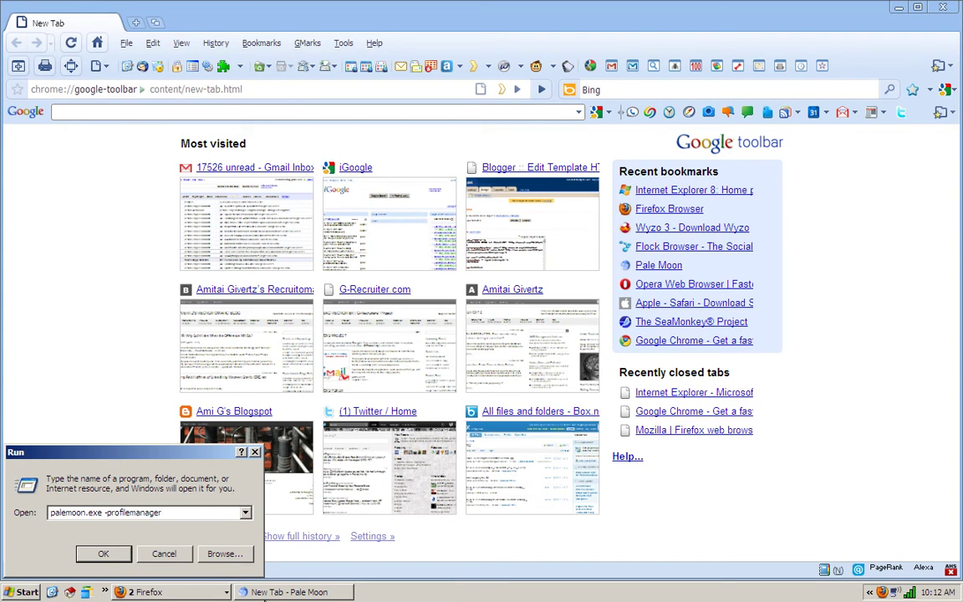
Exit Pale Moon via File > Exit and reopen Run with the profile manager command
left_click(280, 593)
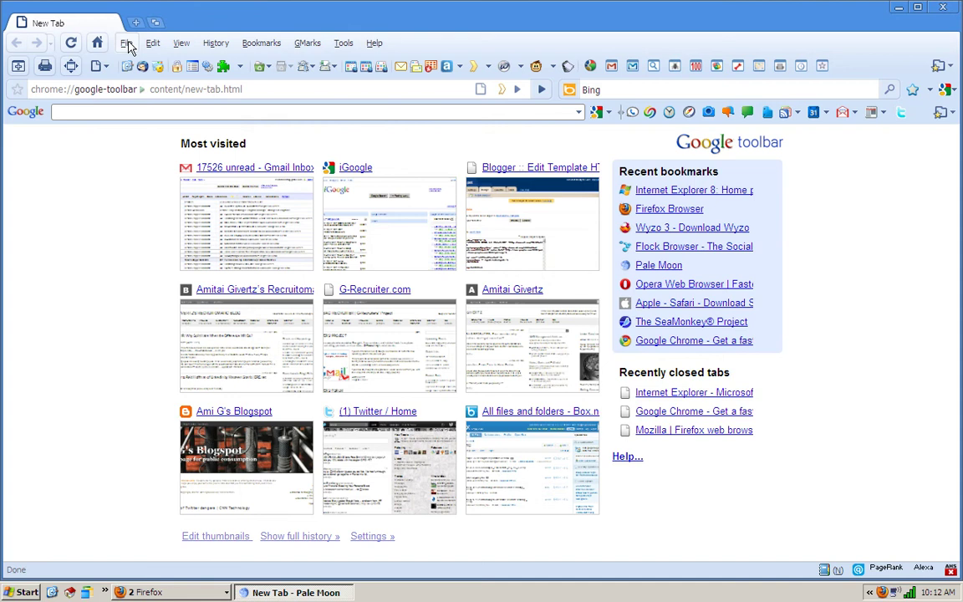
left_click(126, 42)
left_click(142, 216)
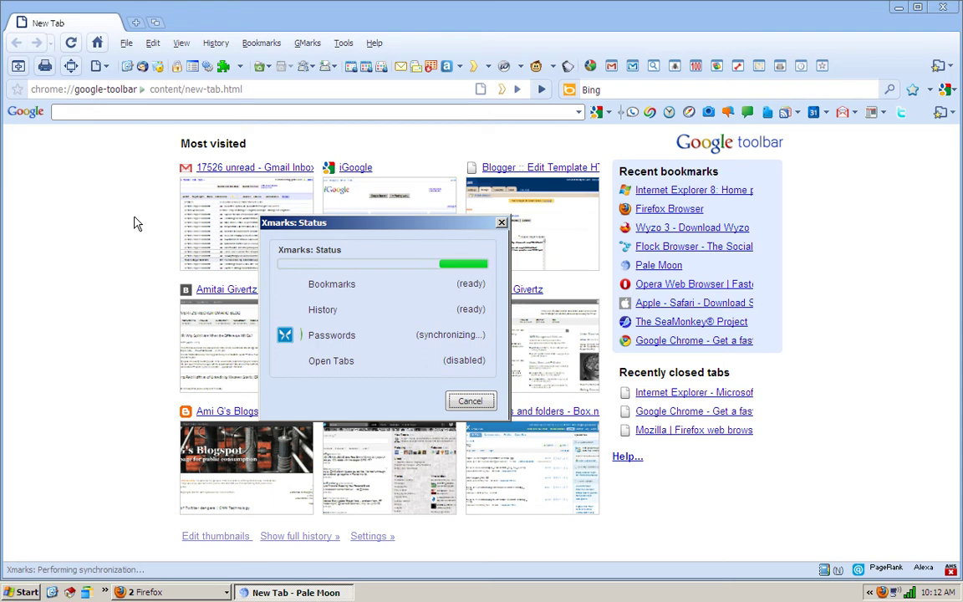
left_click(30, 592)
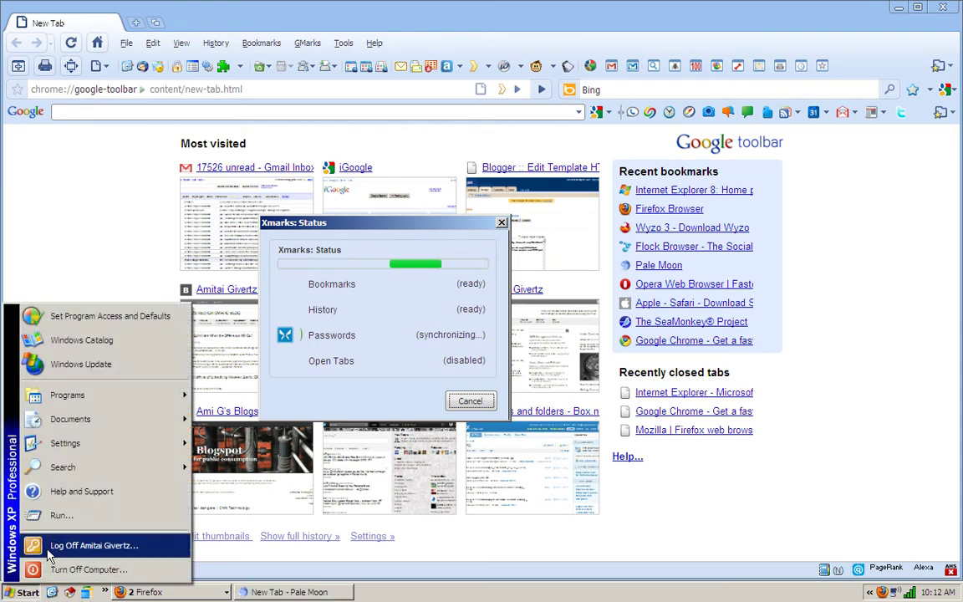
left_click(59, 515)
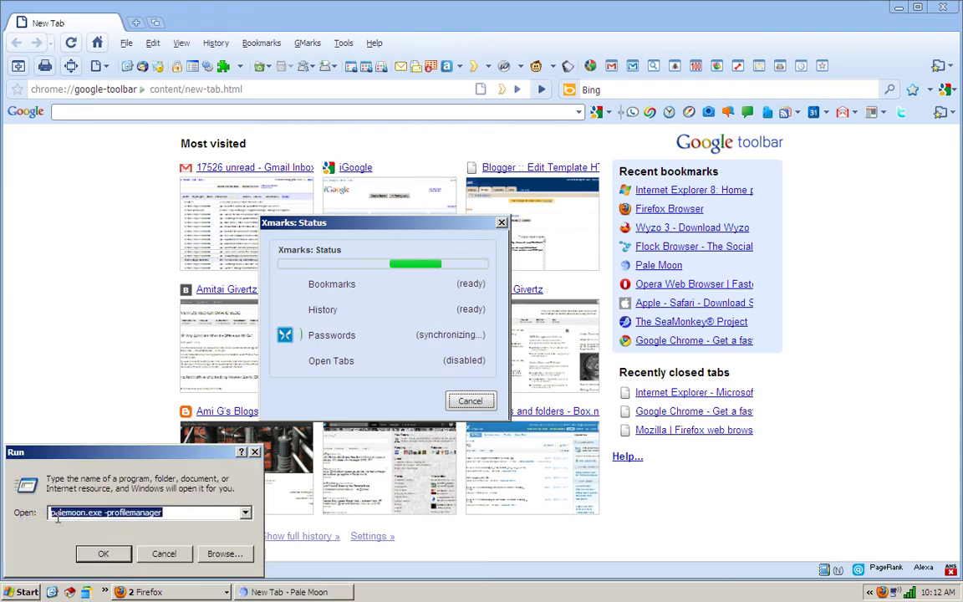
Run the profile manager command and create a new profile named Dash
left_click(118, 552)
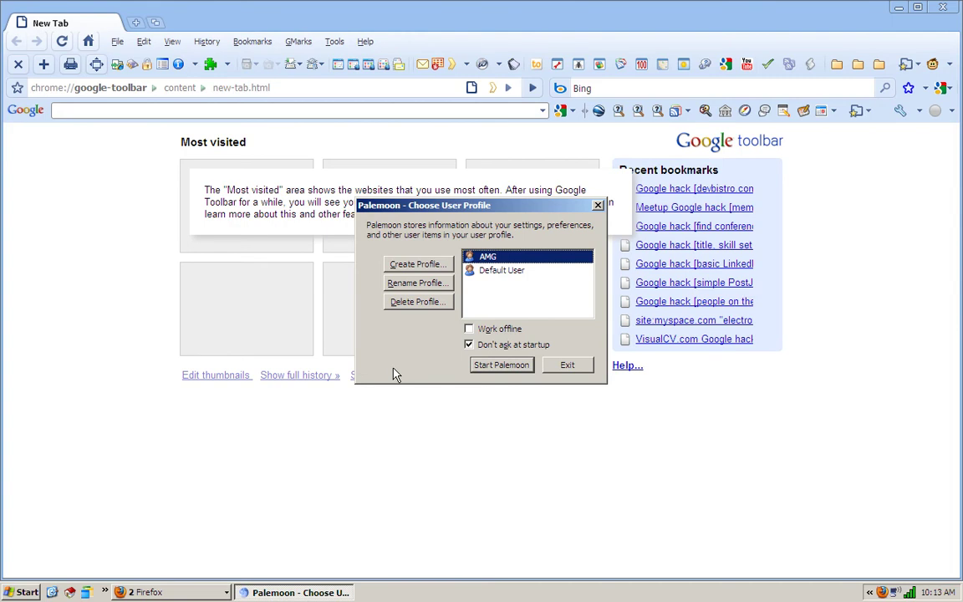
left_click(422, 266)
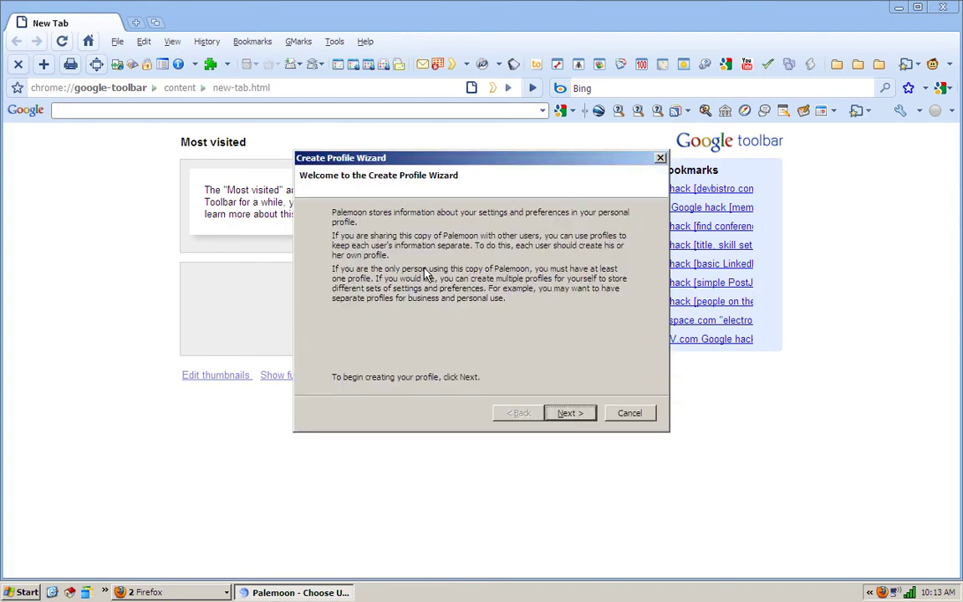
left_click(568, 413)
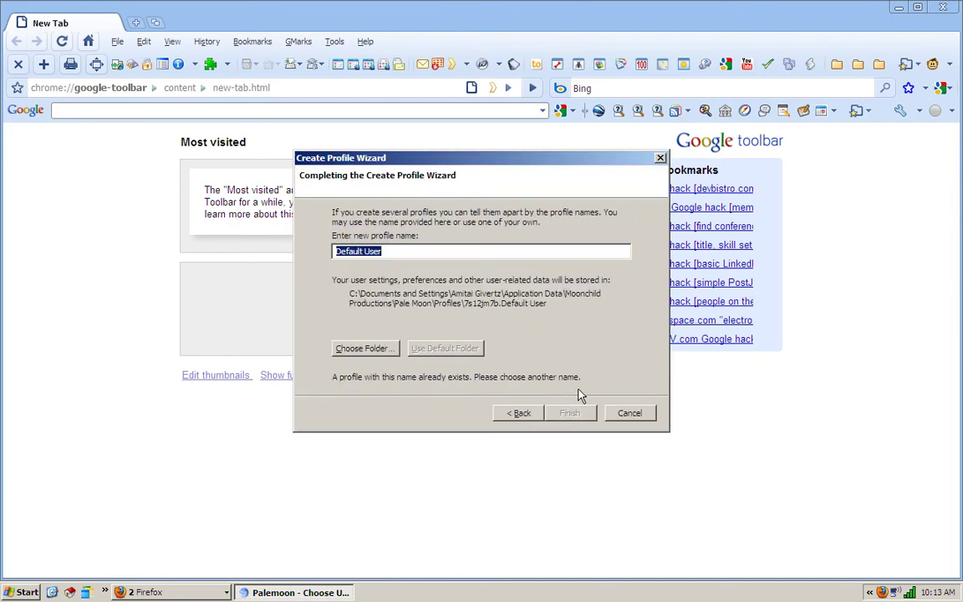
type("Dash")
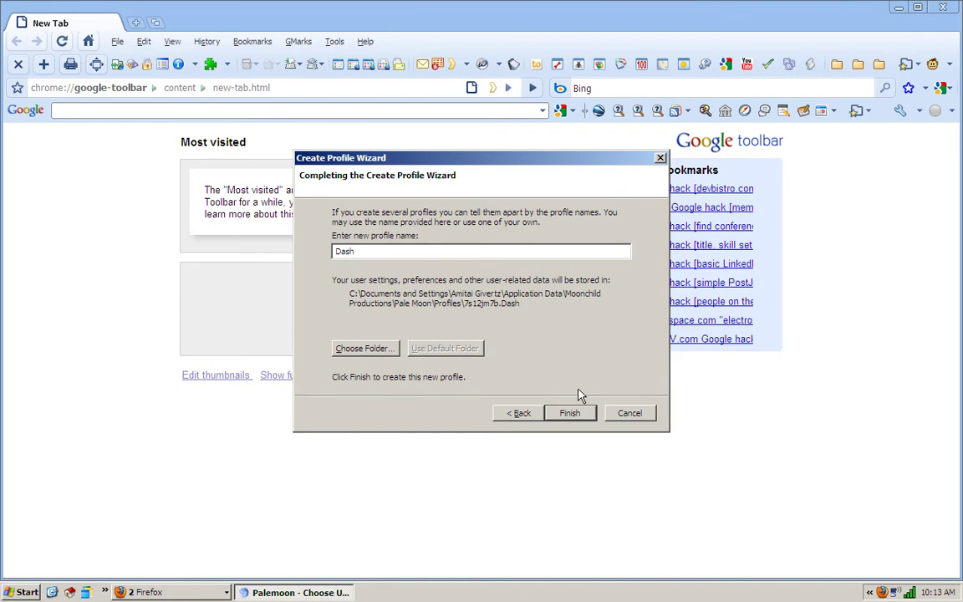
left_click(570, 414)
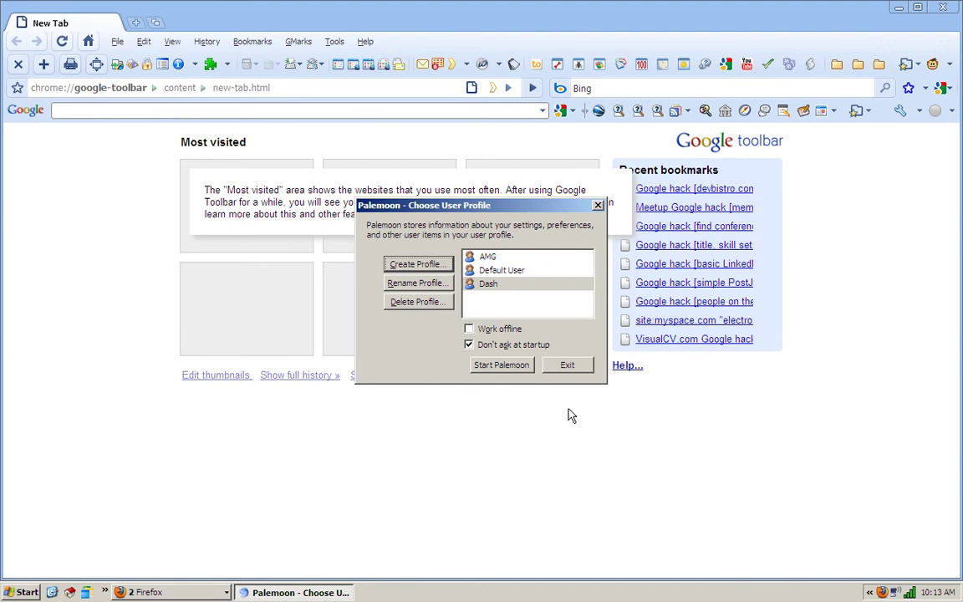
Start Pale Moon with the Dash profile, decline default-browser setup, and cancel the first close
left_click(505, 365)
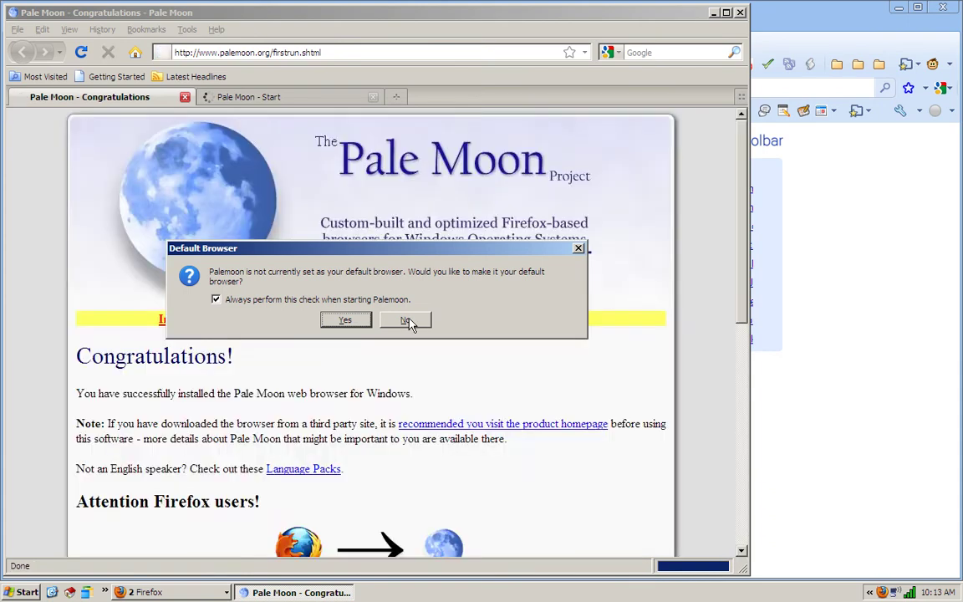
left_click(405, 321)
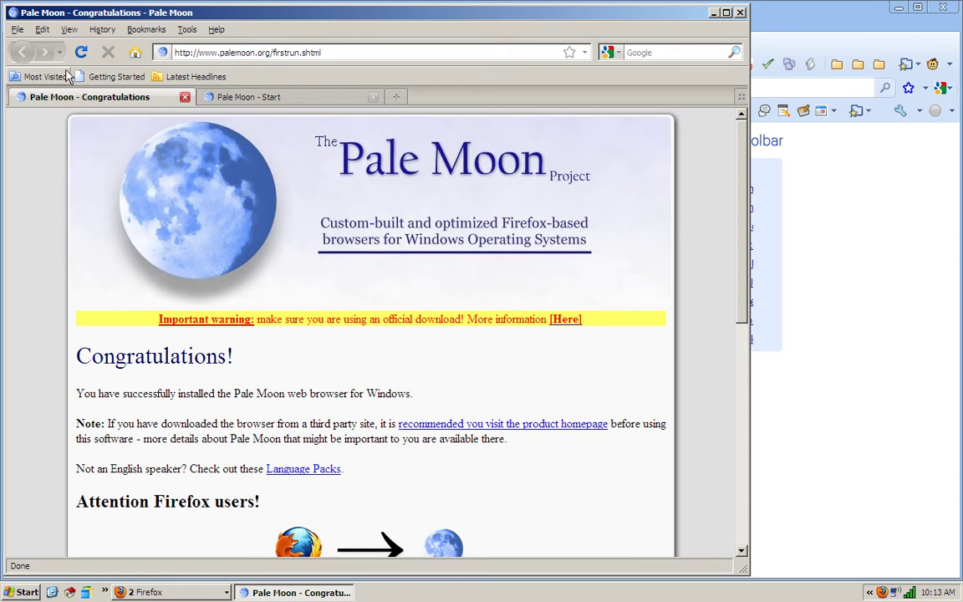
left_click(740, 12)
left_click(431, 319)
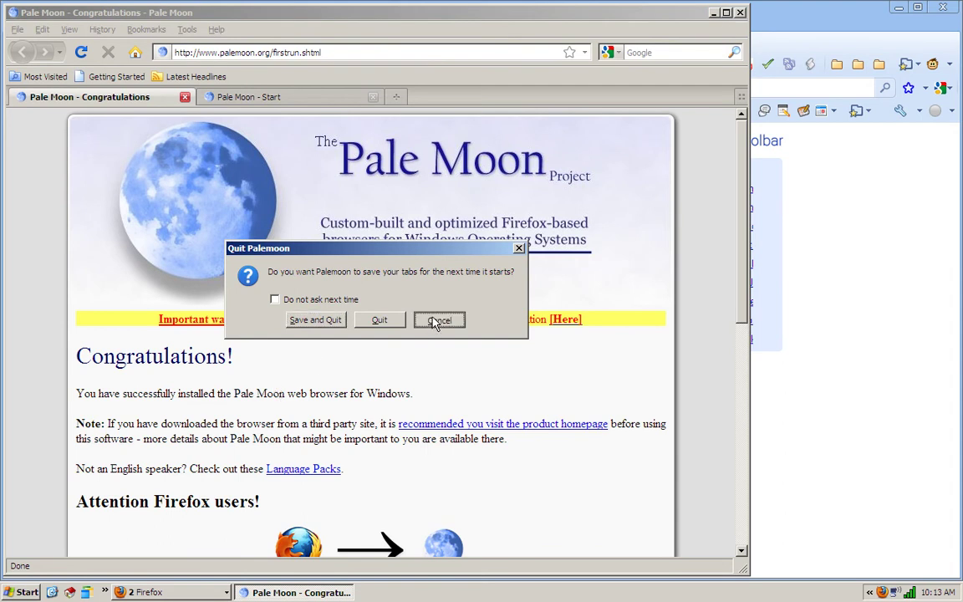
Exit Firefox via File > Exit, then quit Pale Moon without saving tabs
left_click(801, 24)
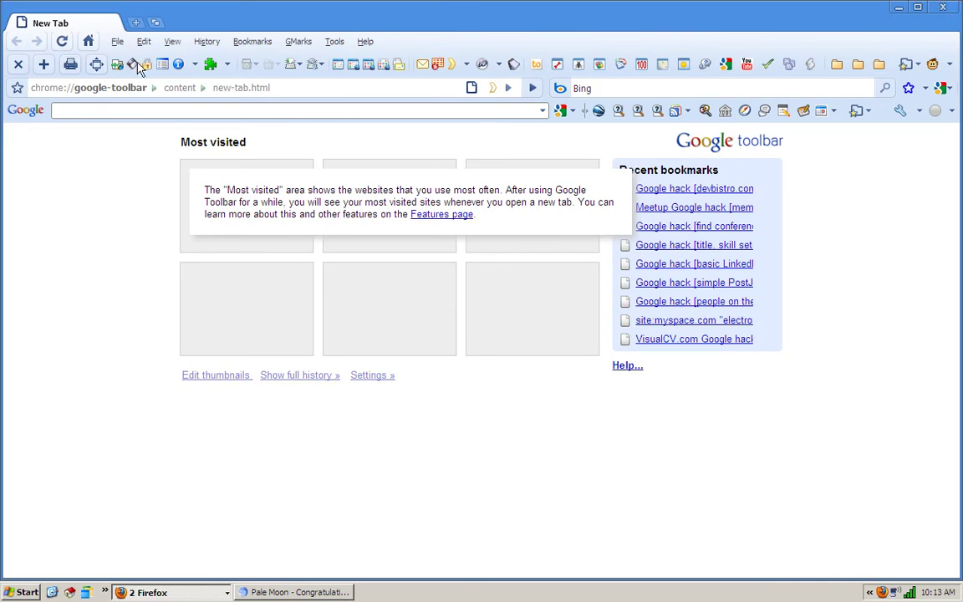
left_click(117, 41)
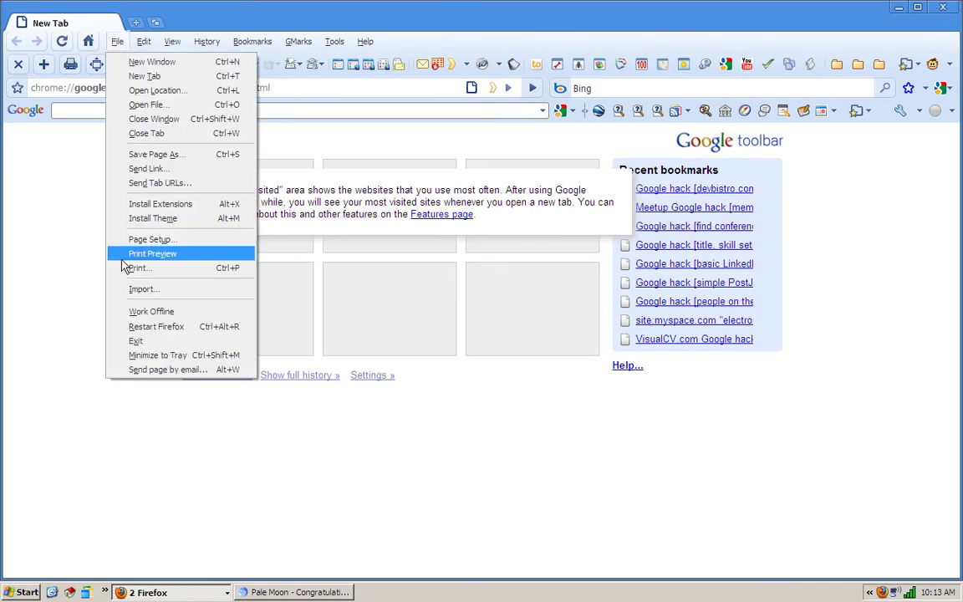
left_click(134, 341)
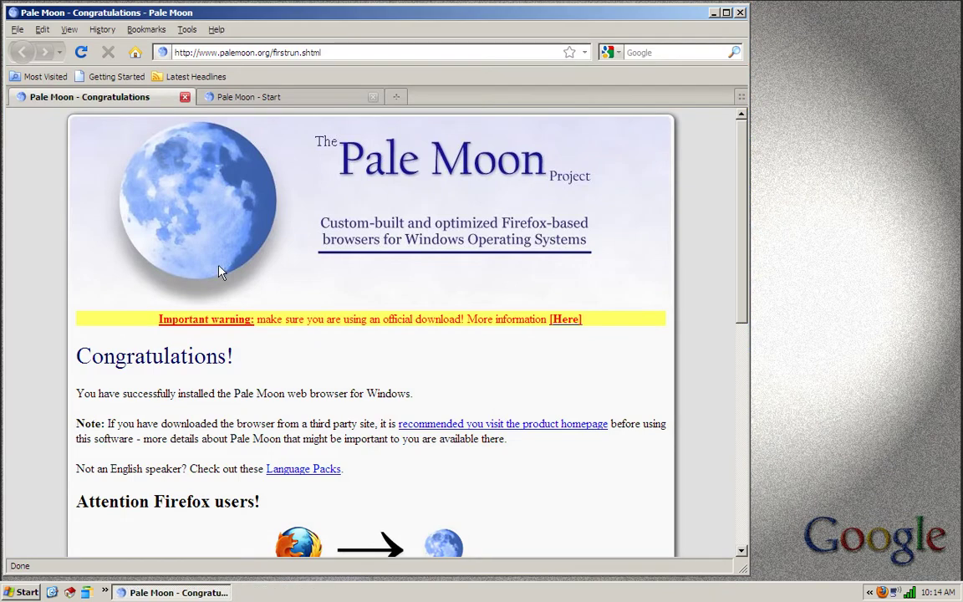
left_click(741, 14)
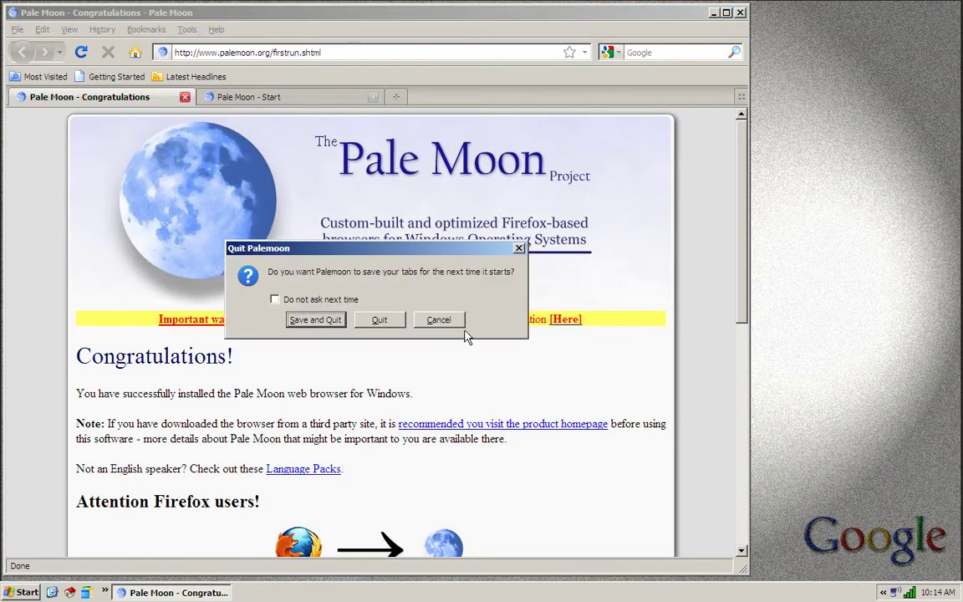
left_click(389, 323)
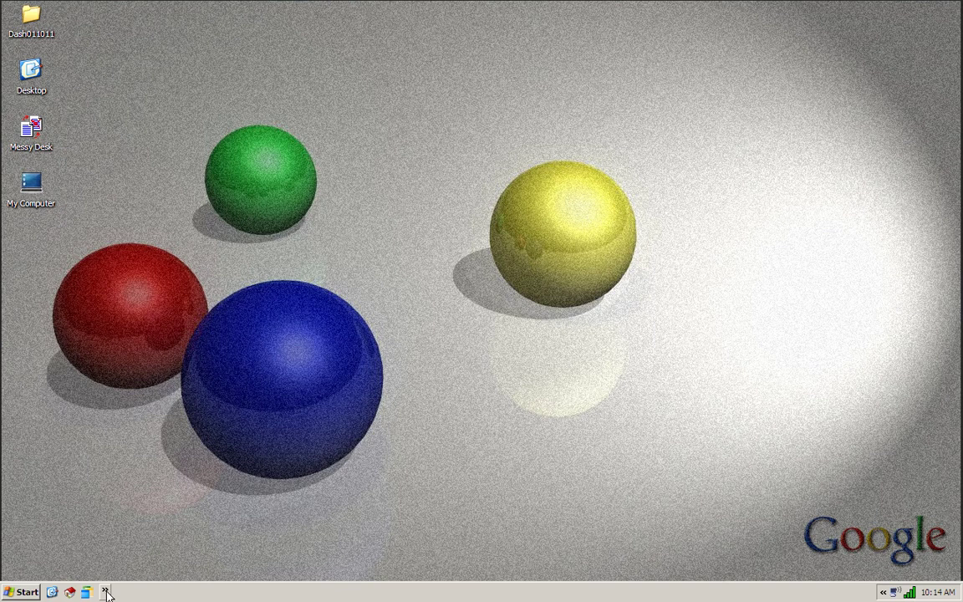
Browse from My Computer through C:\Documents and Settings to the user's Application Data folder
double_click(30, 186)
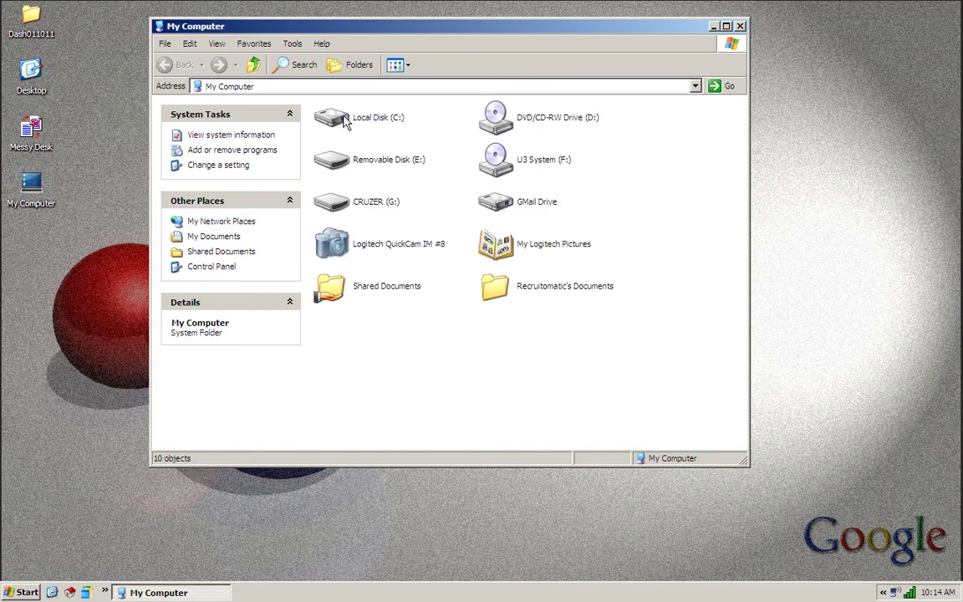
double_click(334, 119)
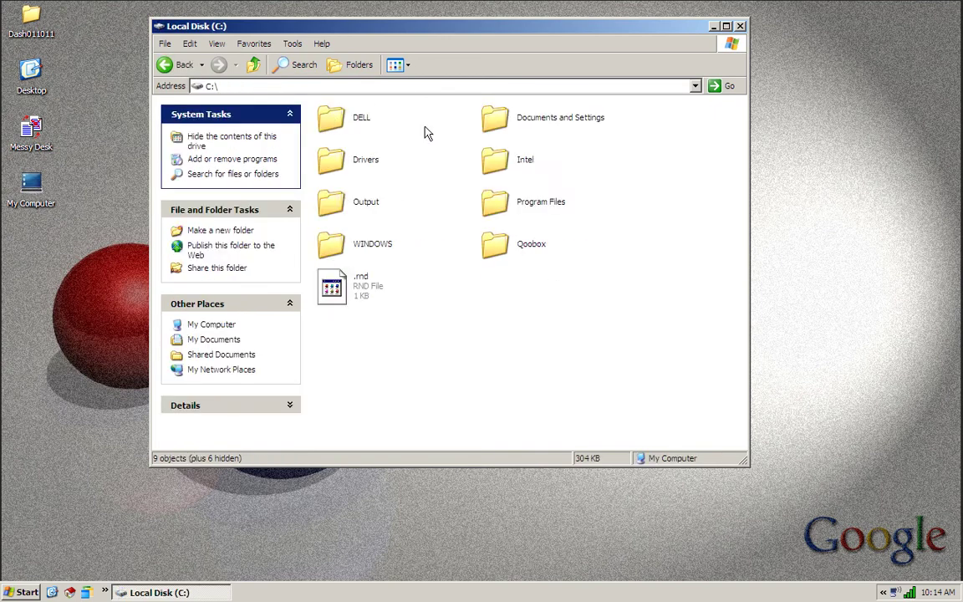
double_click(502, 118)
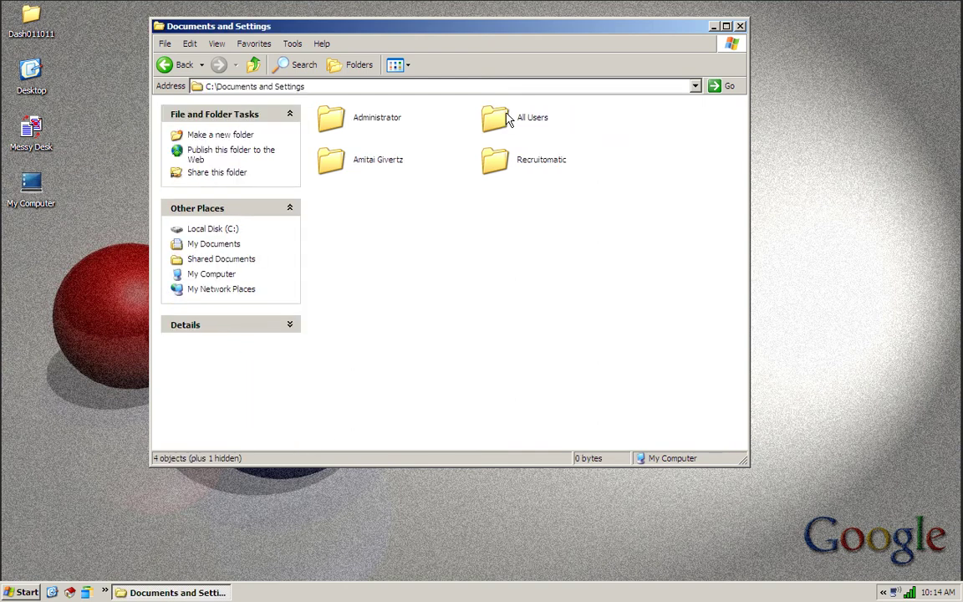
double_click(331, 167)
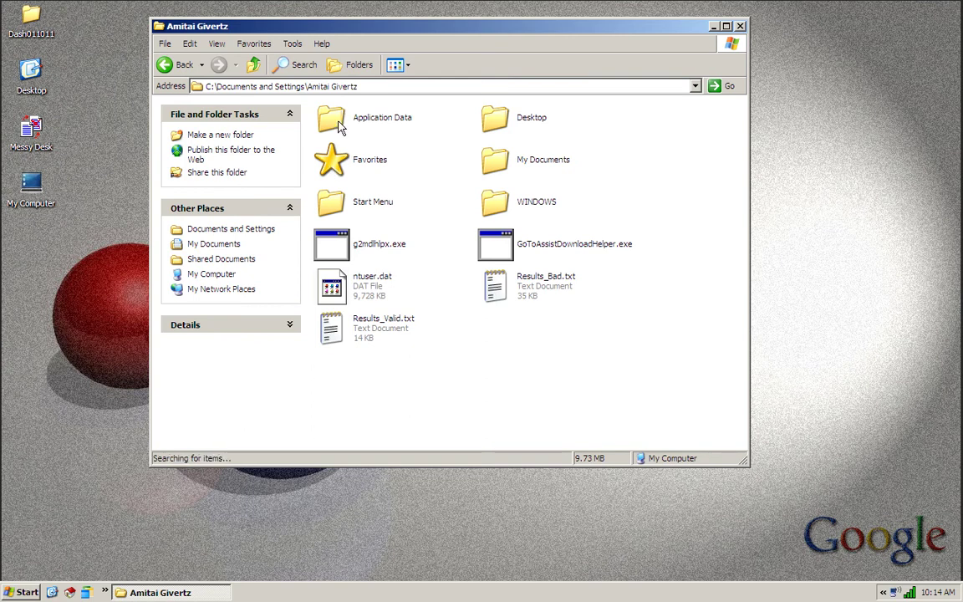
left_click(293, 46)
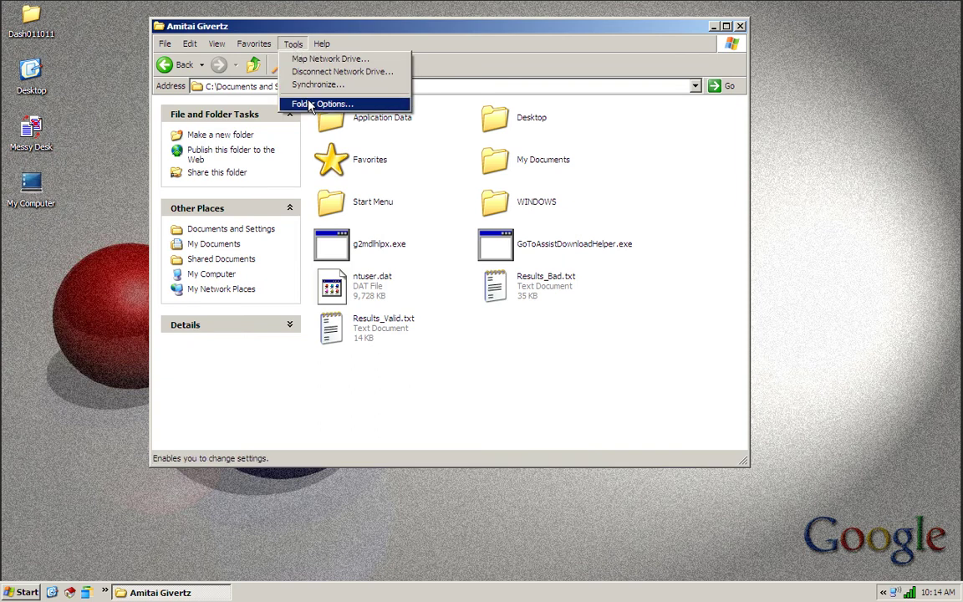
left_click(419, 157)
double_click(324, 124)
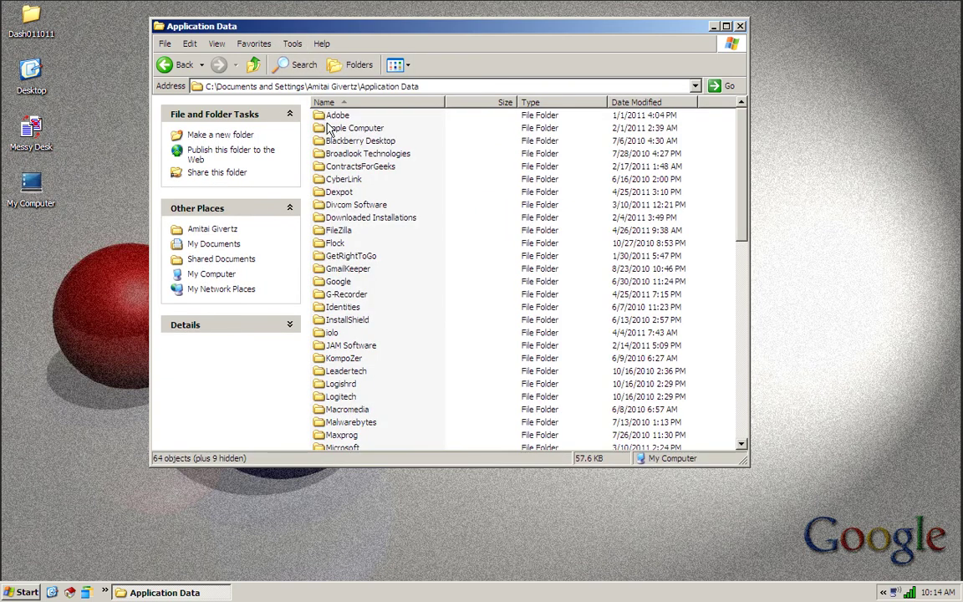
Open Moonchild Productions\Pale Moon\Profiles\7s12jm7b.Dash, then show the desktop with Super+D
scroll(355, 134, "down", 2)
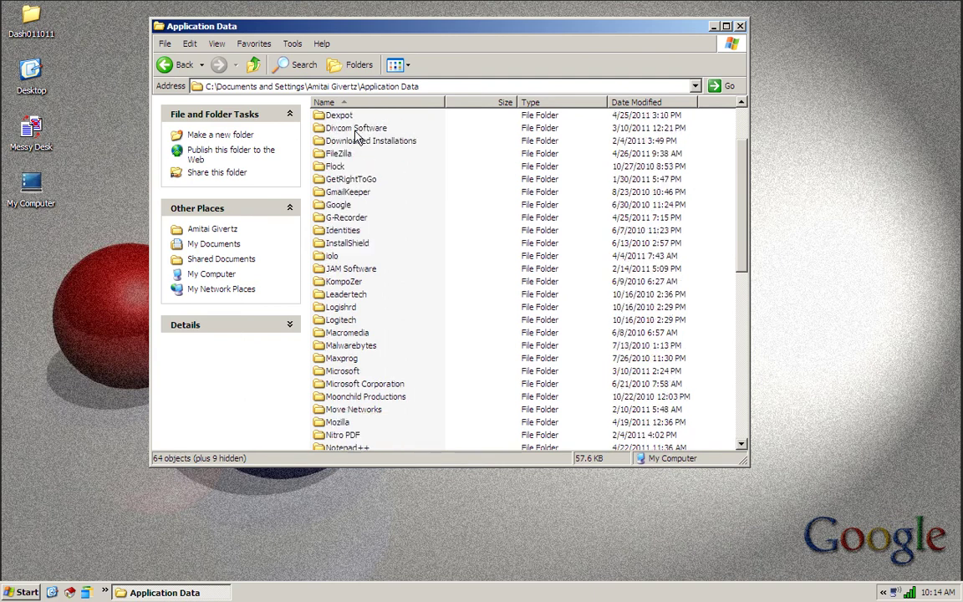
scroll(356, 135, "down", 3)
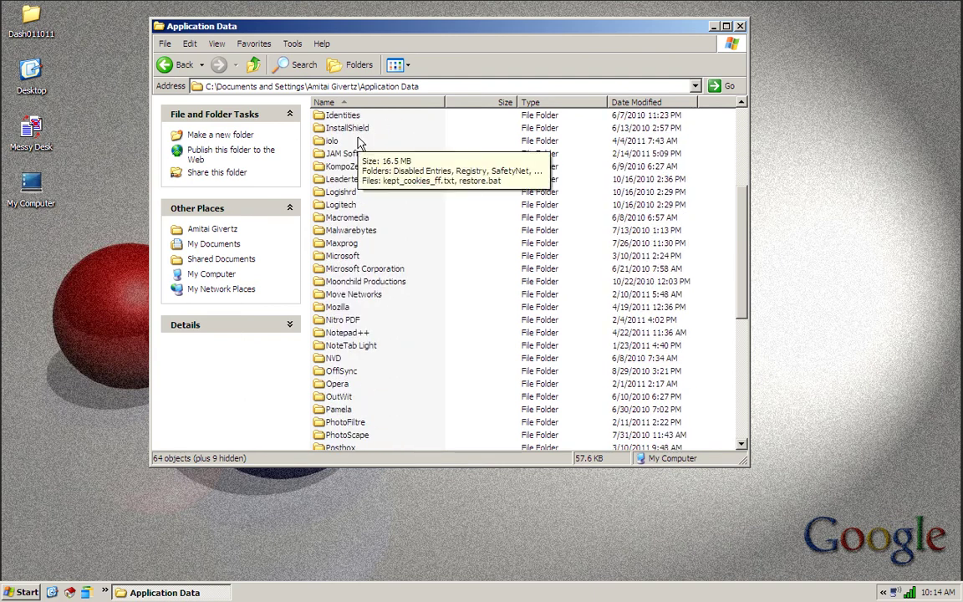
scroll(358, 142, "down", 3)
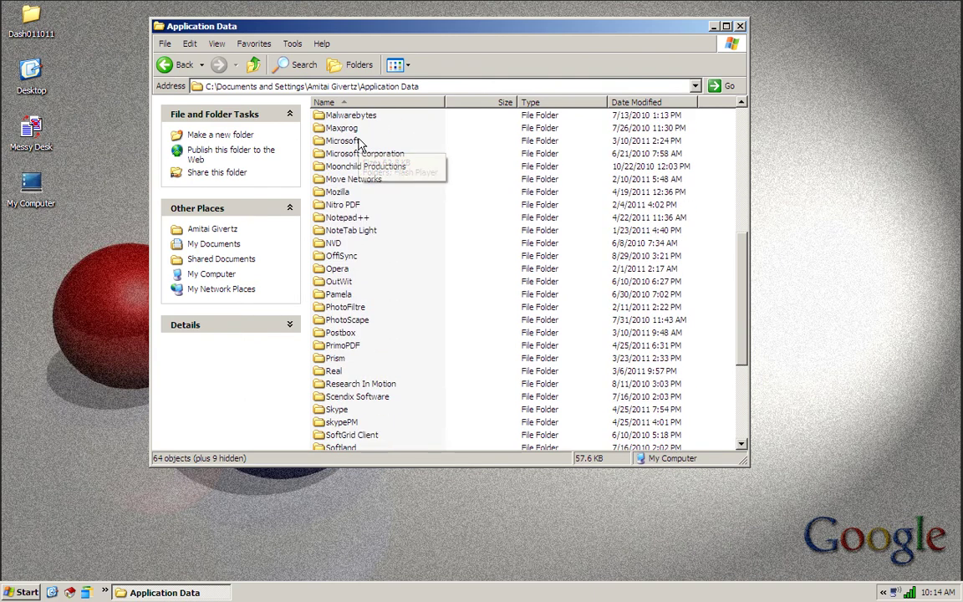
scroll(358, 143, "down", 2)
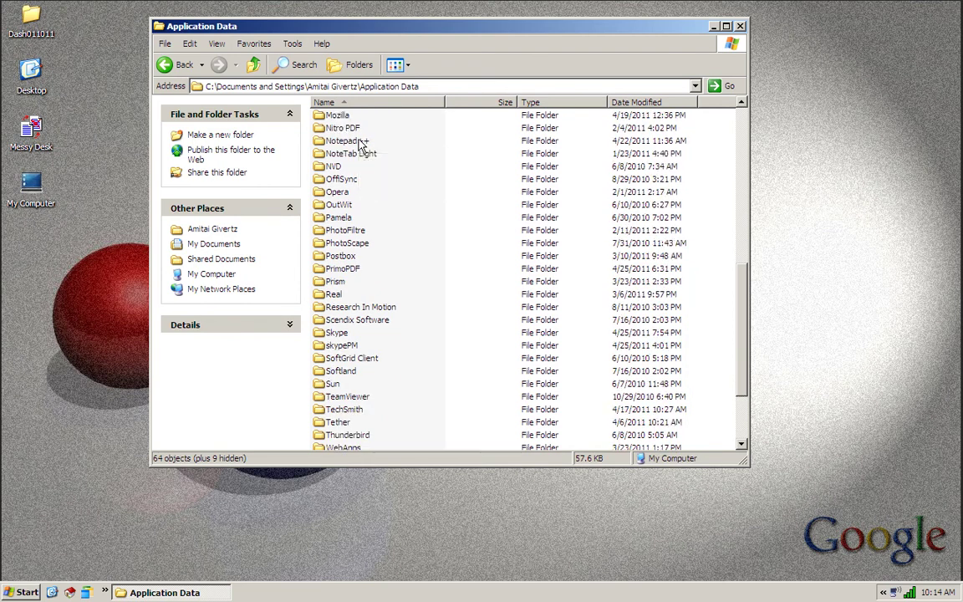
scroll(361, 144, "down", 2)
scroll(362, 144, "down", 1)
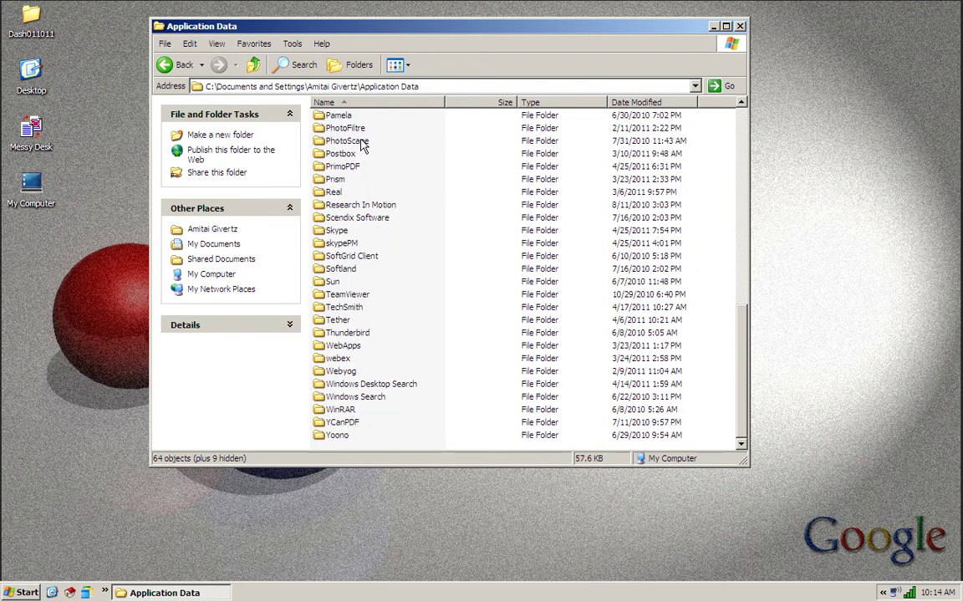
scroll(393, 209, "up", 1)
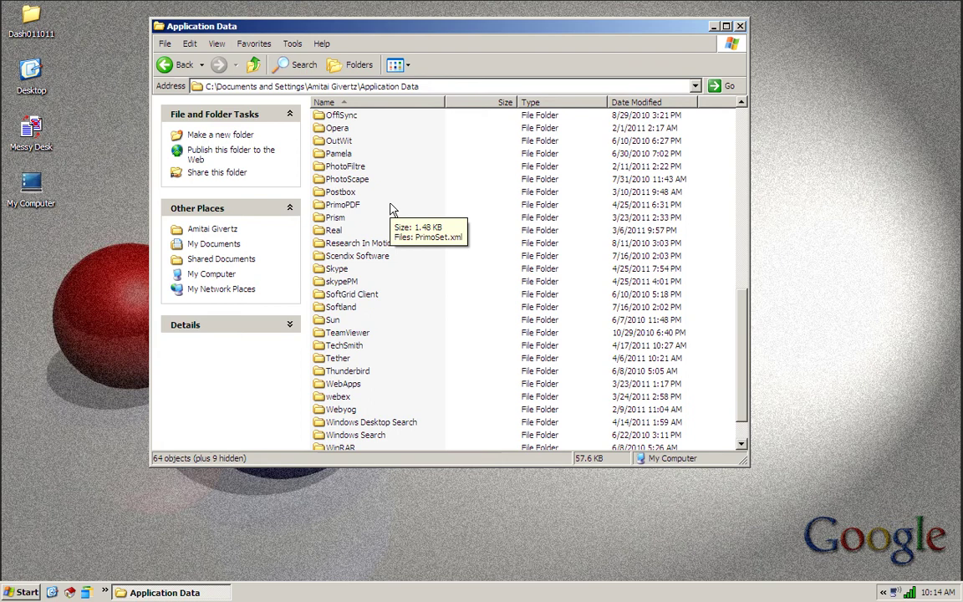
scroll(393, 209, "up", 1)
scroll(393, 209, "up", 2)
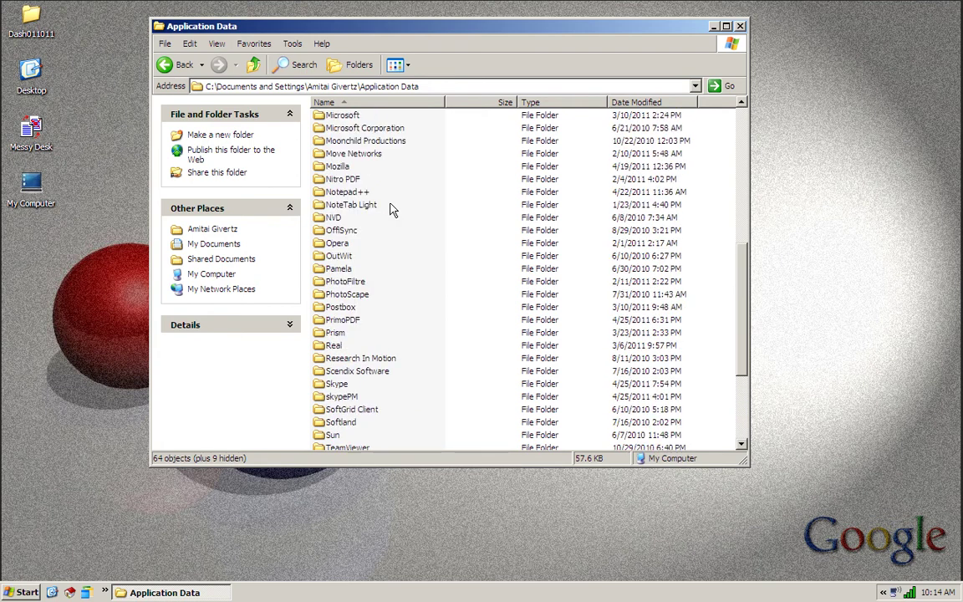
double_click(356, 142)
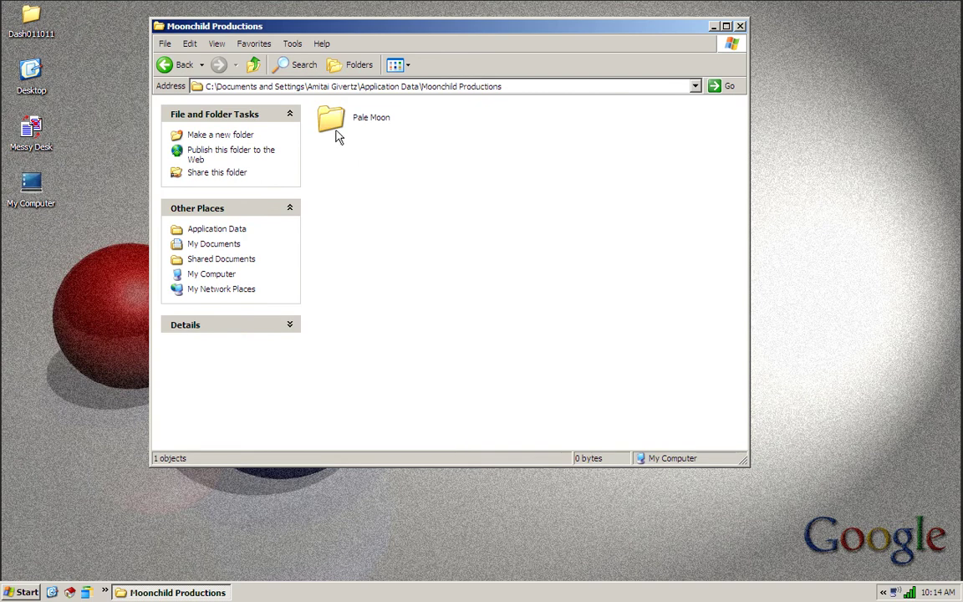
double_click(333, 120)
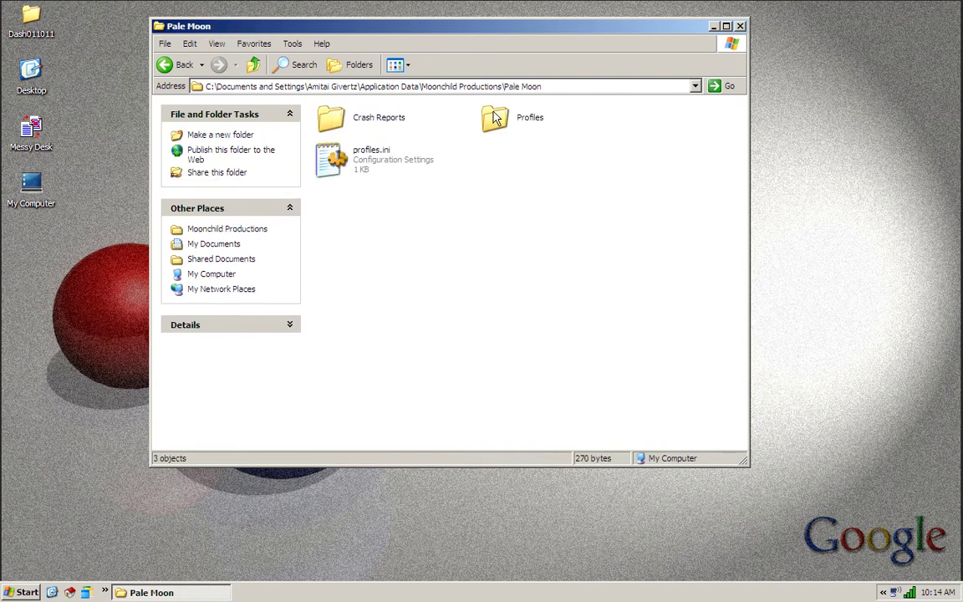
double_click(493, 120)
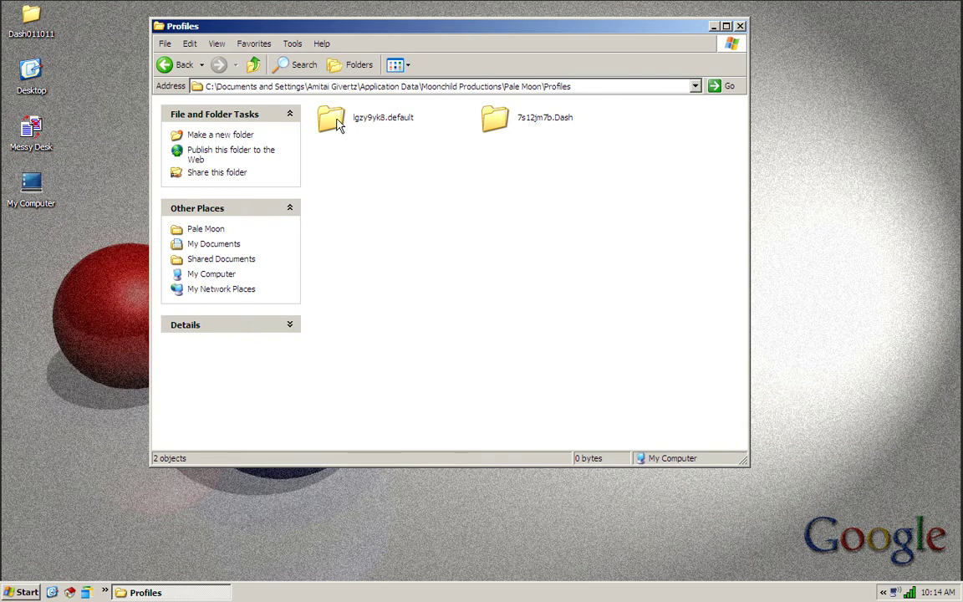
mouse_move(339, 124)
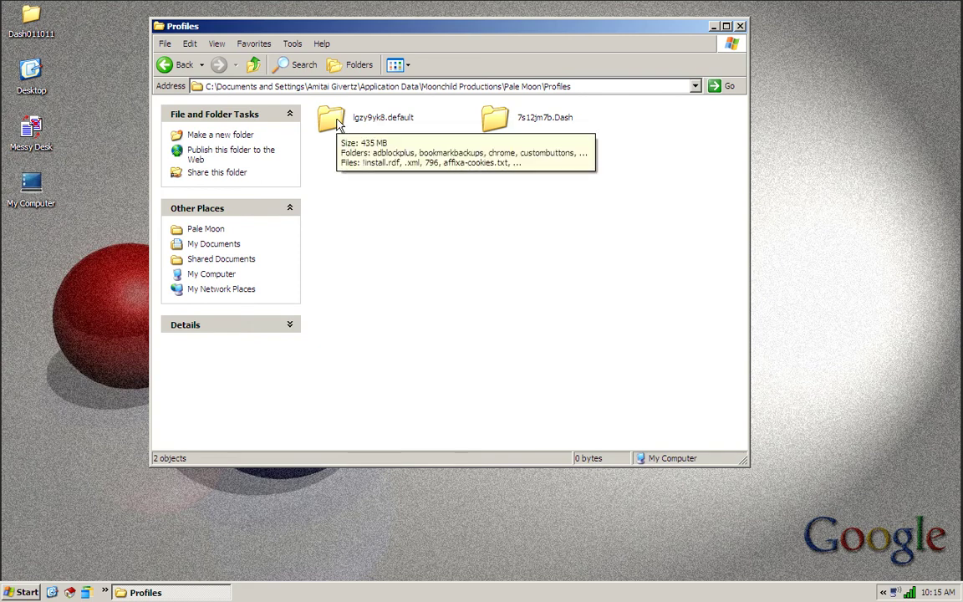
mouse_move(495, 122)
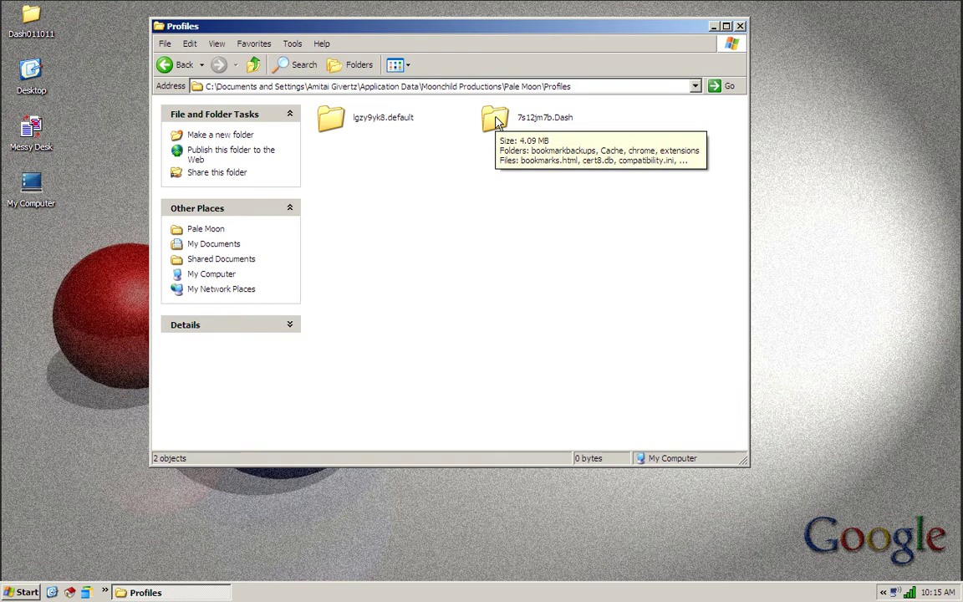
double_click(496, 122)
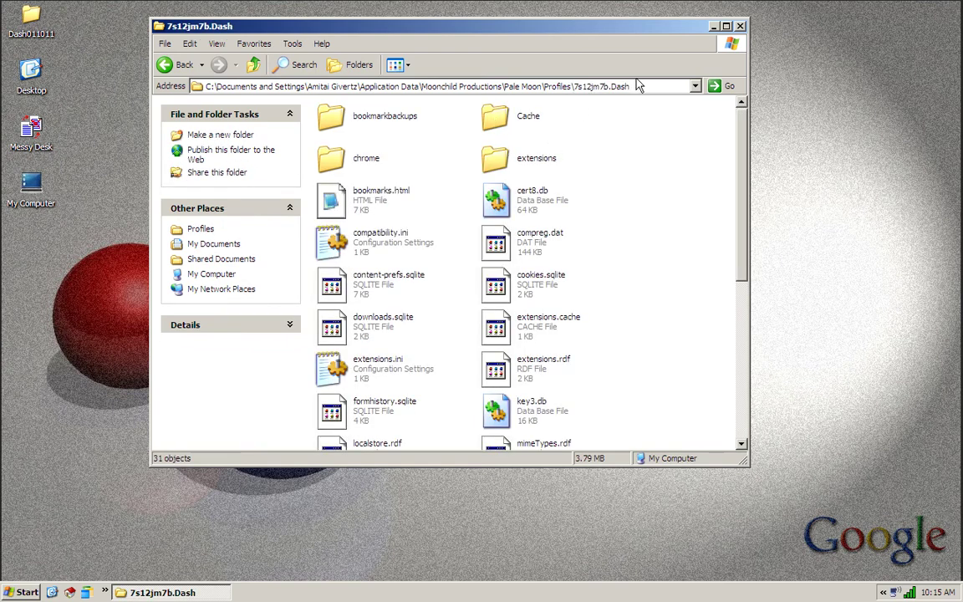
key("super+d")
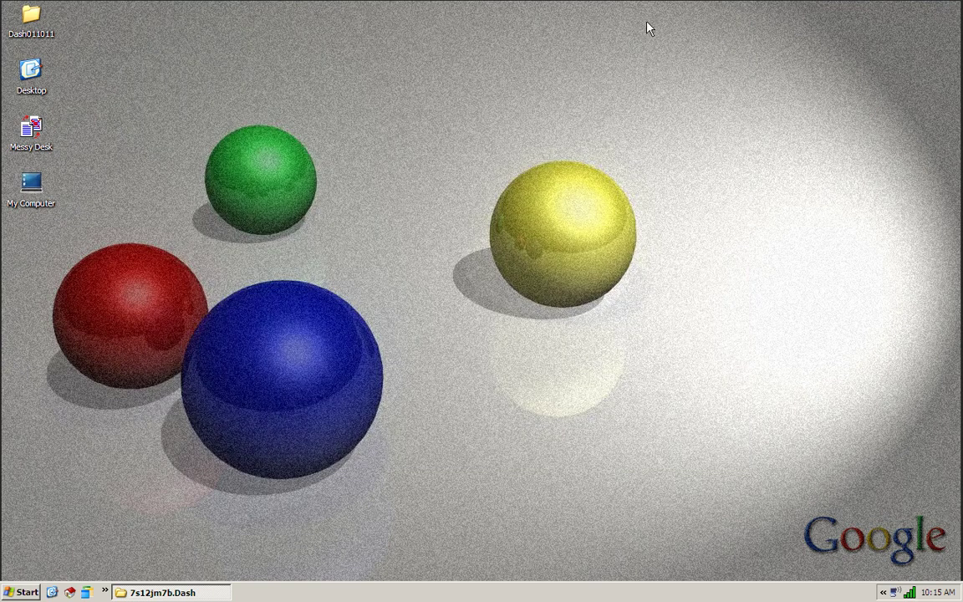
Open the desktop Dash011011\Data\profile folder
left_click(27, 20)
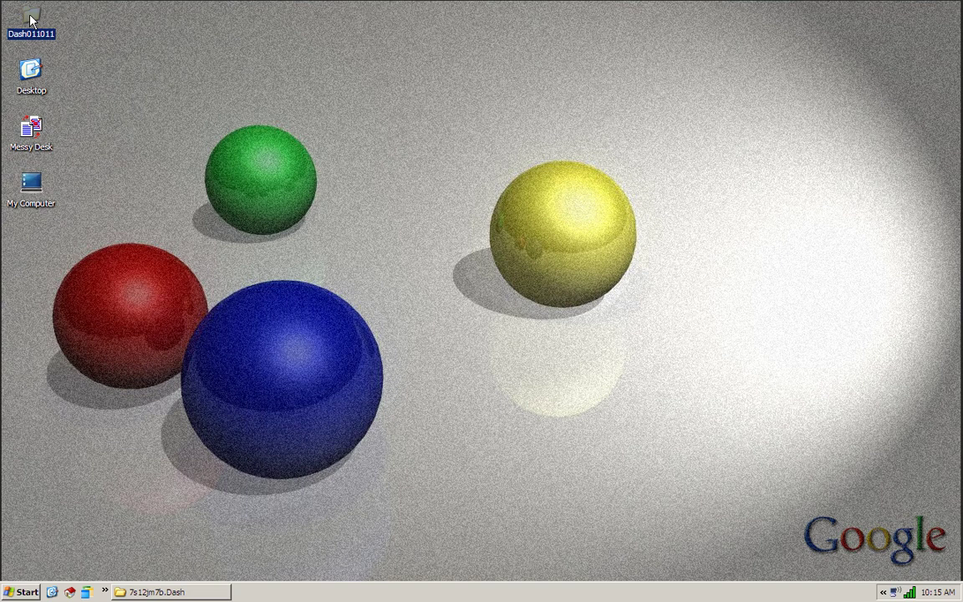
double_click(30, 20)
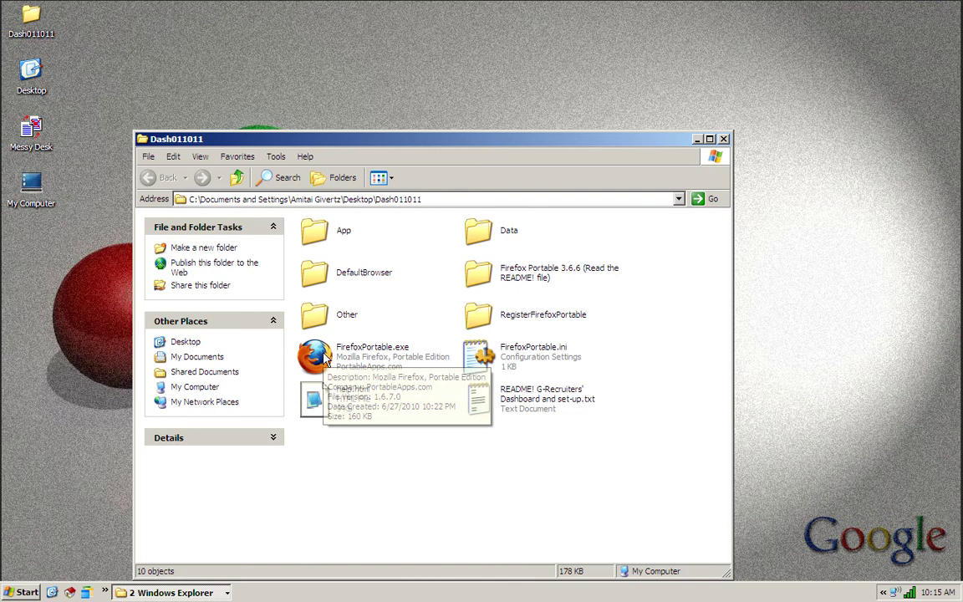
double_click(483, 238)
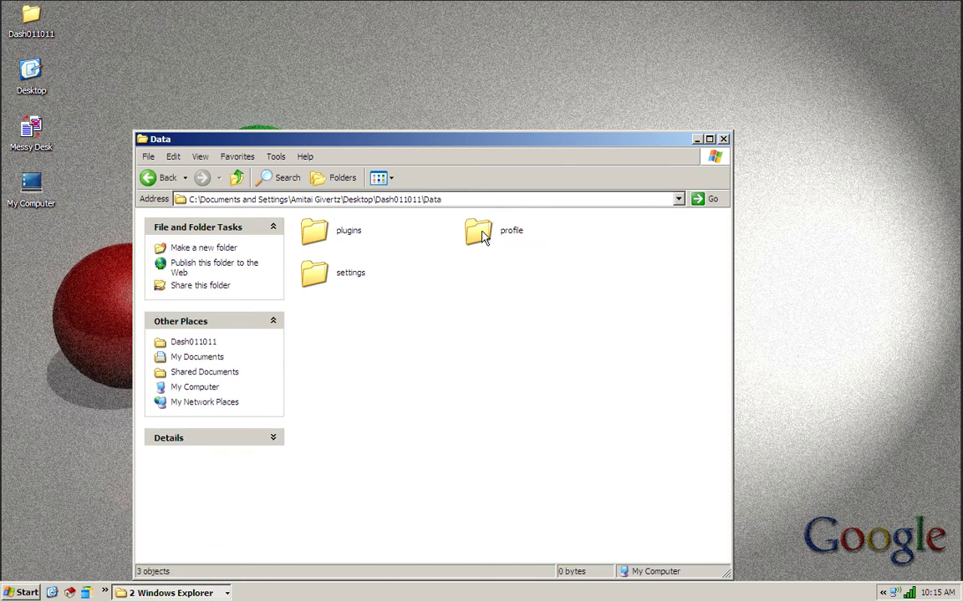
double_click(482, 237)
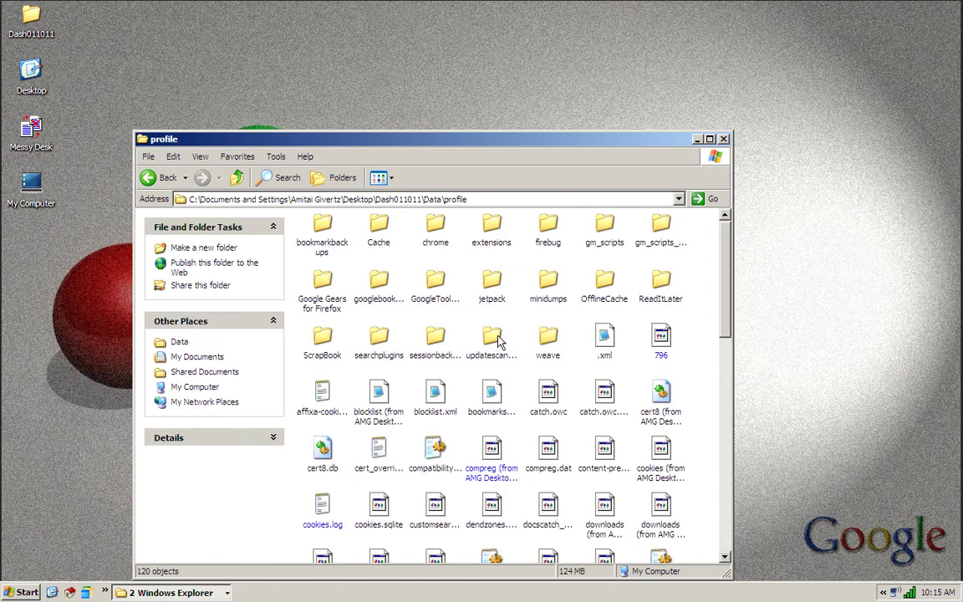
Select all 120 items in the portable profile folder with Ctrl+A
scroll(493, 347, "down", 5)
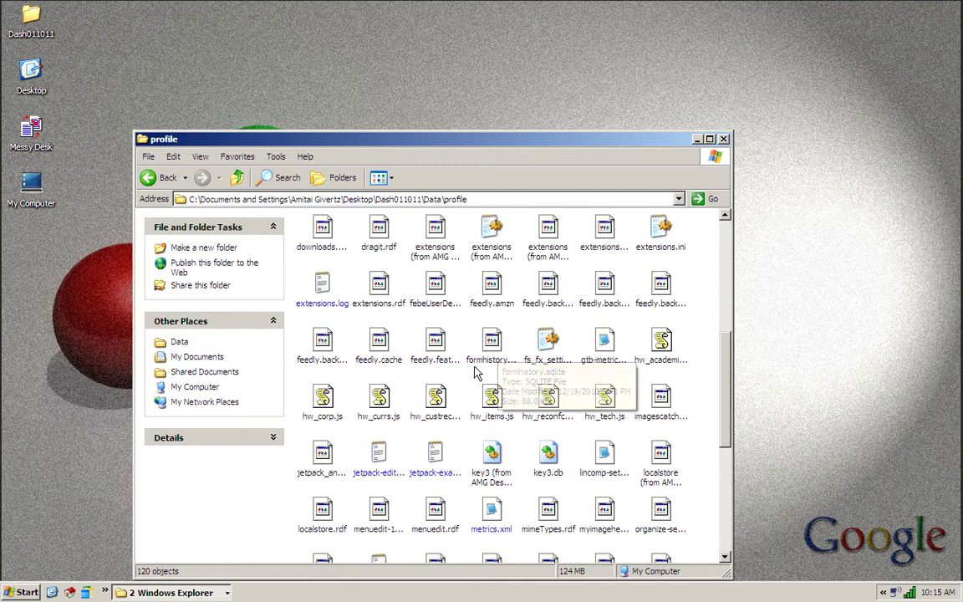
scroll(474, 373, "down", 3)
scroll(471, 374, "up", 8)
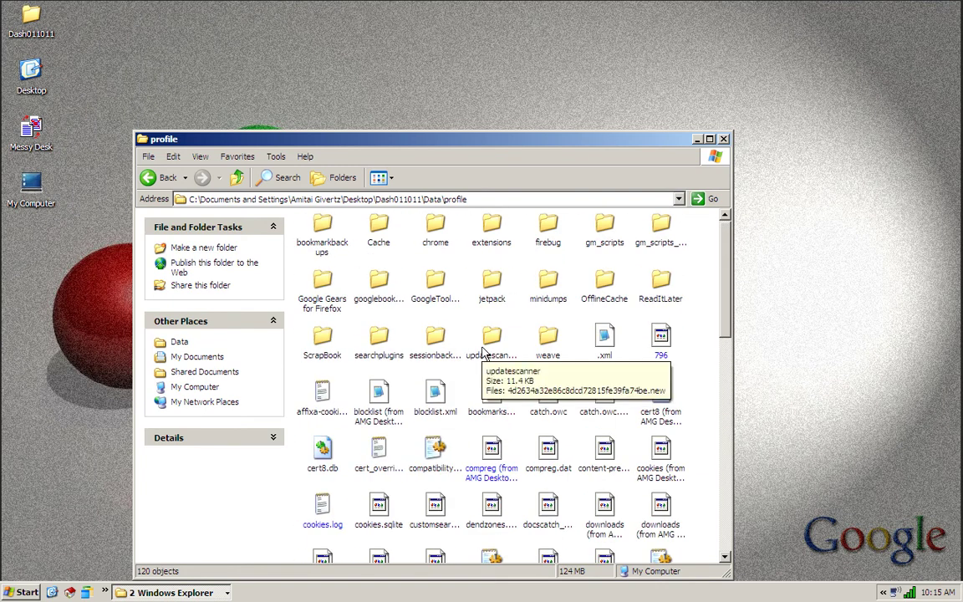
key("Tab")
key("ctrl+a")
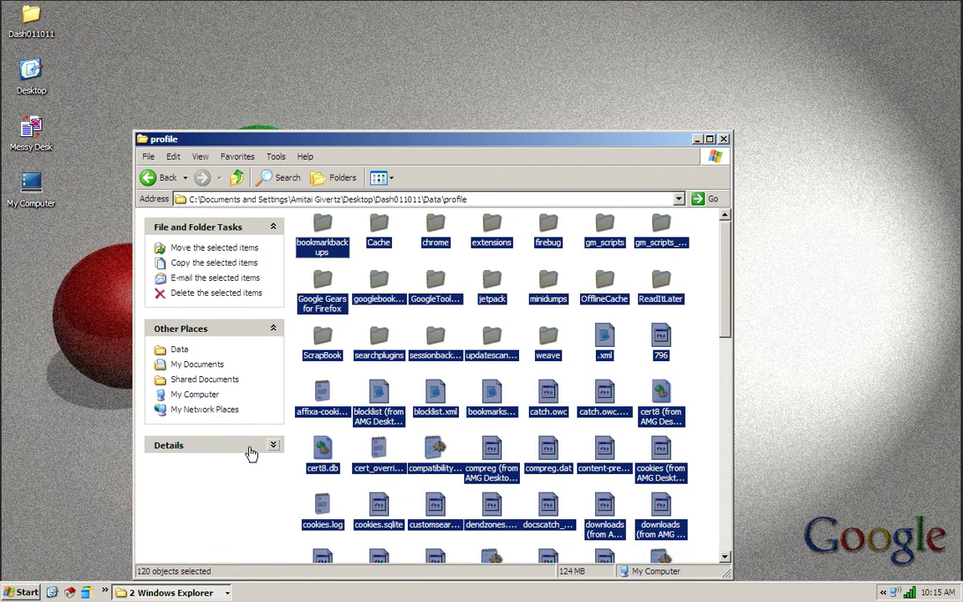
Paste the profile files into 7s12jm7b.Dash, choosing Yes to All to replace existing items
left_click(152, 596)
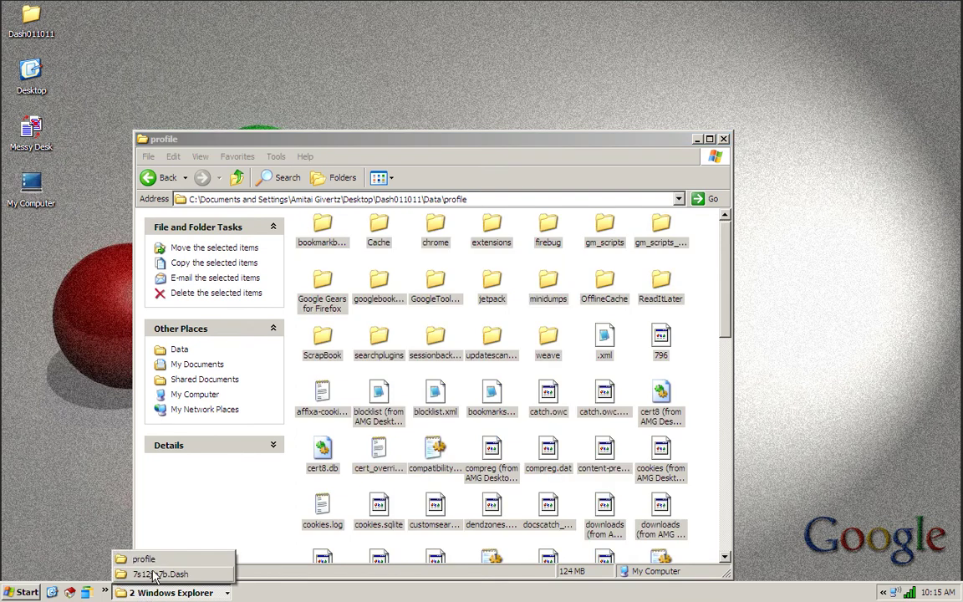
left_click(155, 573)
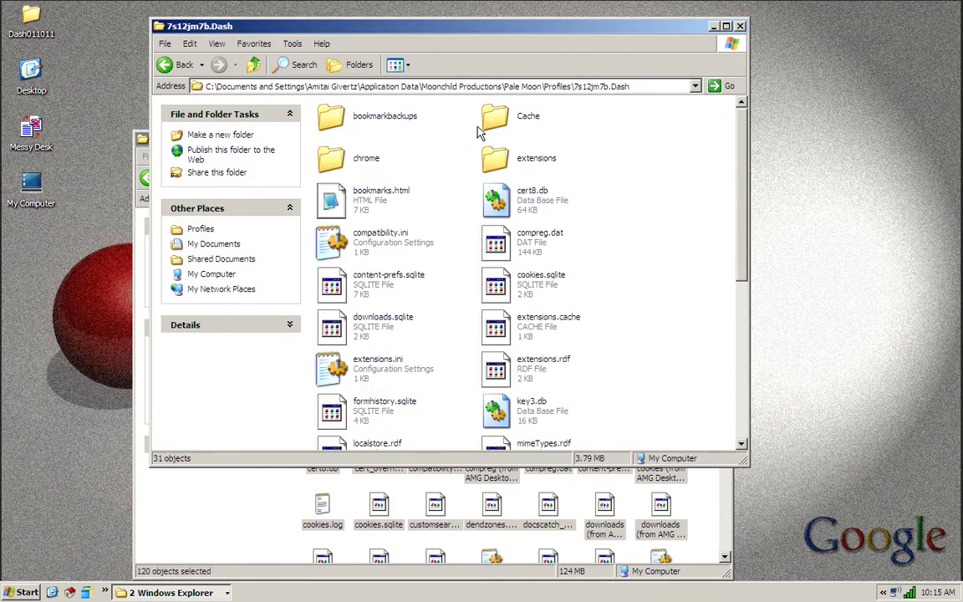
left_click(254, 64)
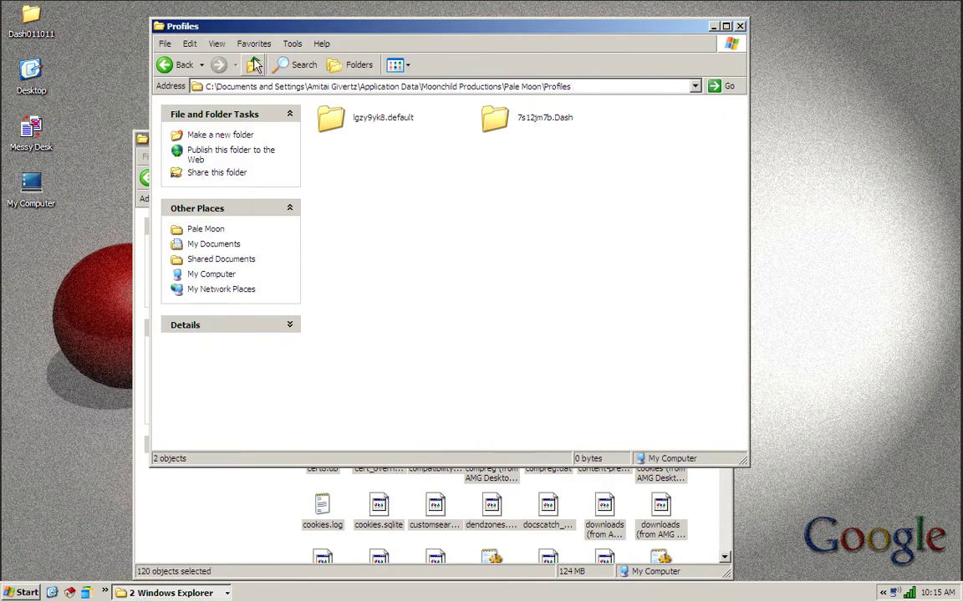
double_click(495, 118)
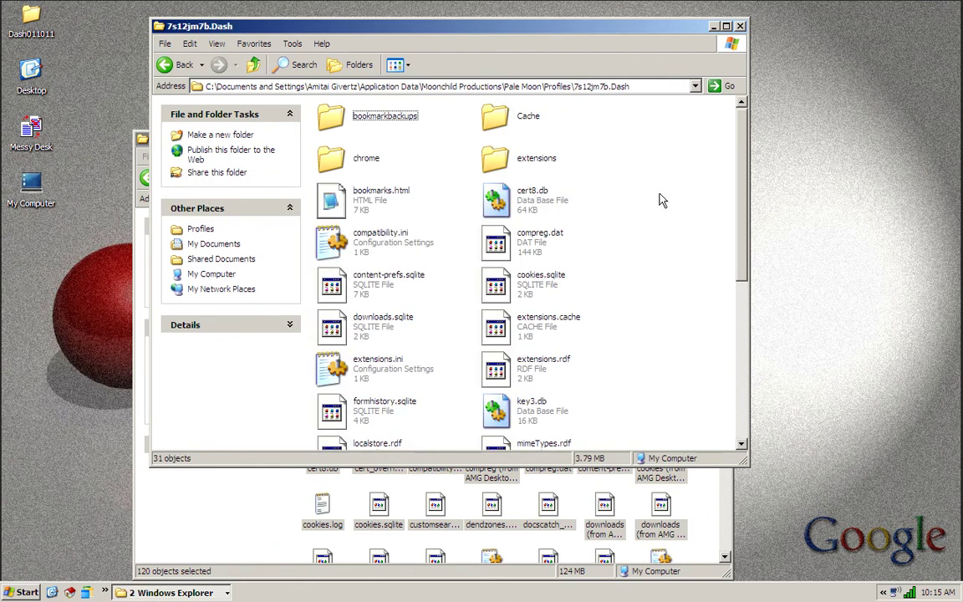
key("ctrl+v")
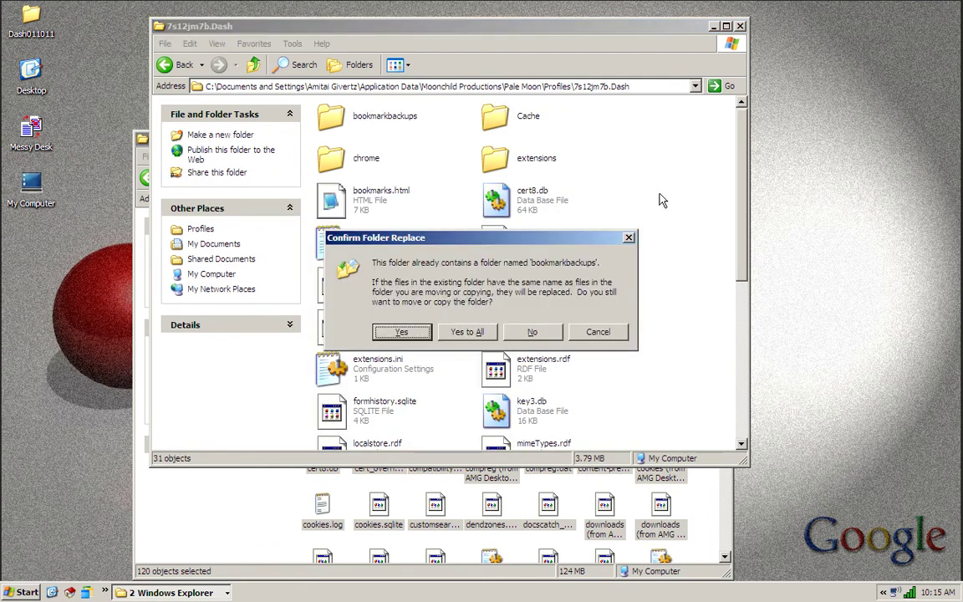
left_click(465, 332)
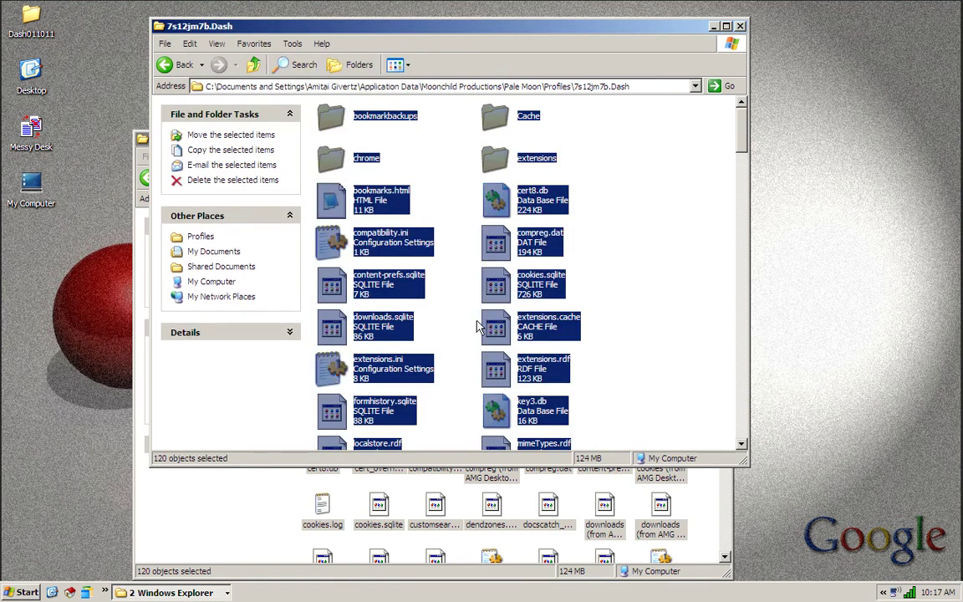
Clear the selection, close the 7s12jm7b.Dash window, and move the profile window up
left_click(705, 157)
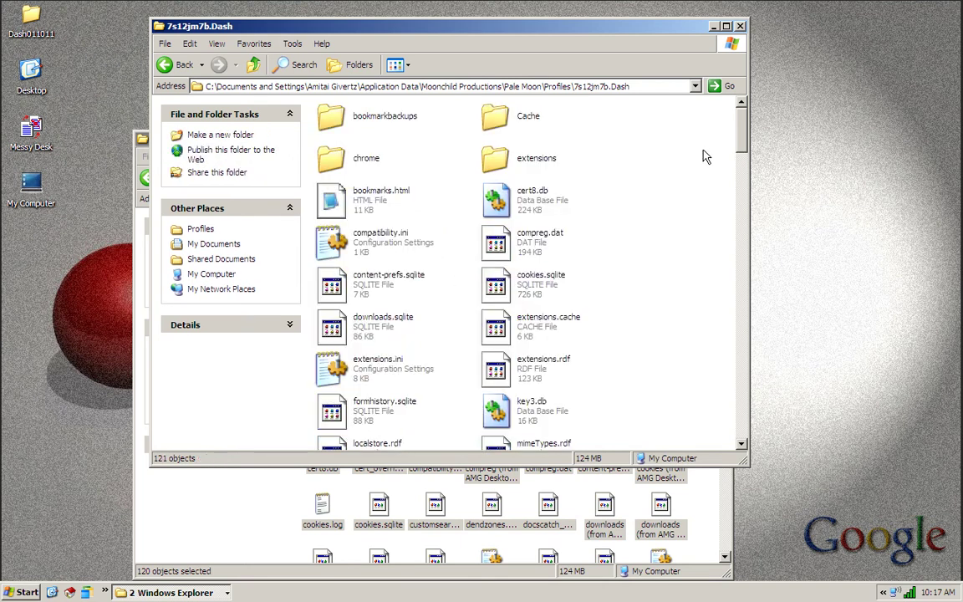
left_click_drag(740, 125, 760, 100)
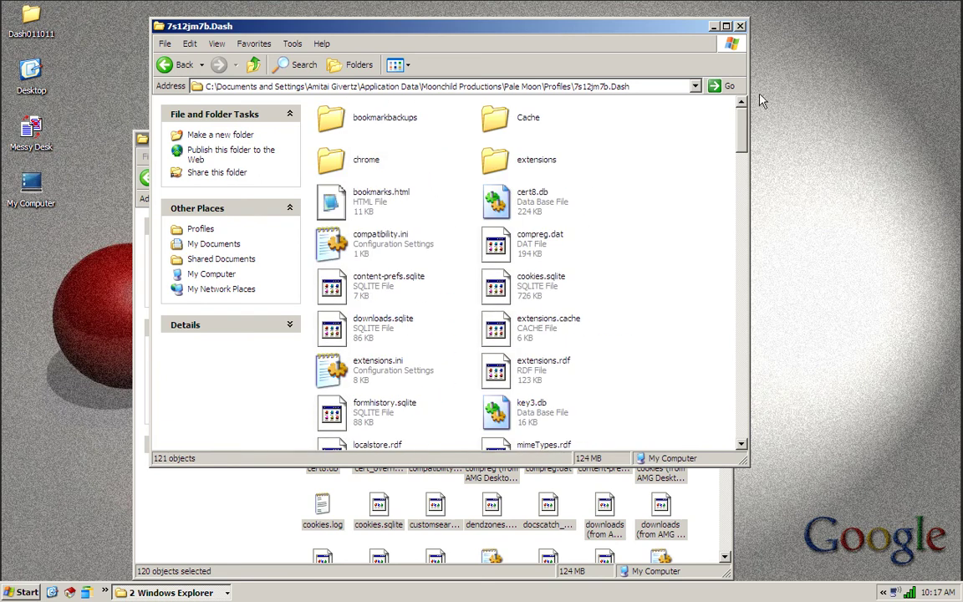
left_click(739, 26)
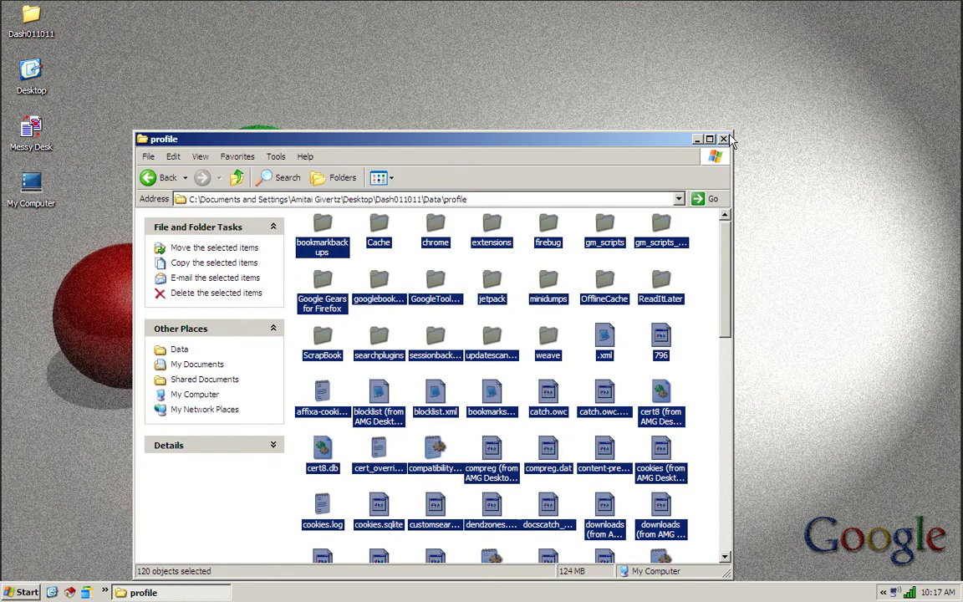
left_click_drag(573, 145, 580, 62)
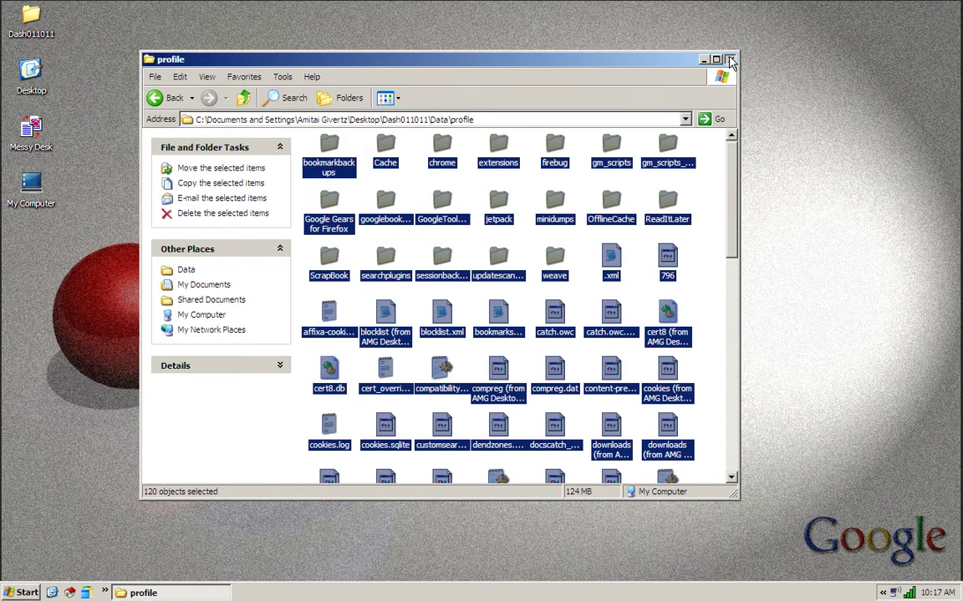
Close the profile folder, launch Pale Moon from quick launch, and finish the incompatible add-ons check
left_click(724, 55)
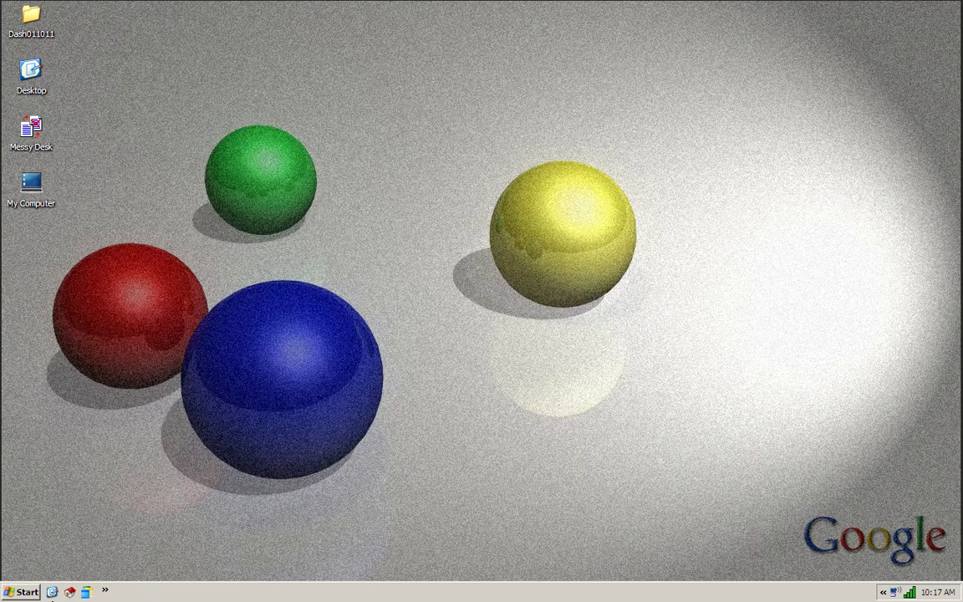
left_click(105, 591)
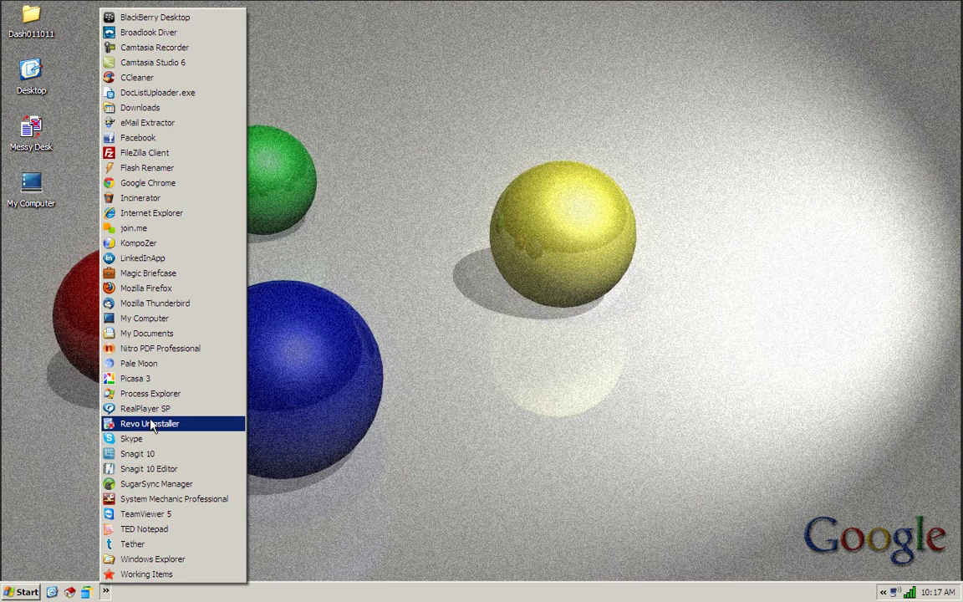
left_click(146, 366)
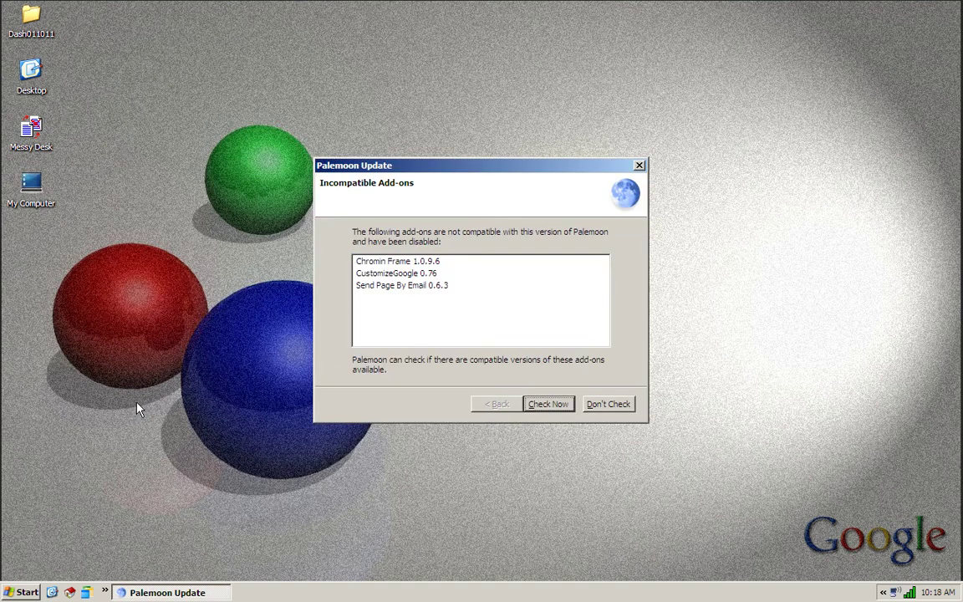
left_click(552, 405)
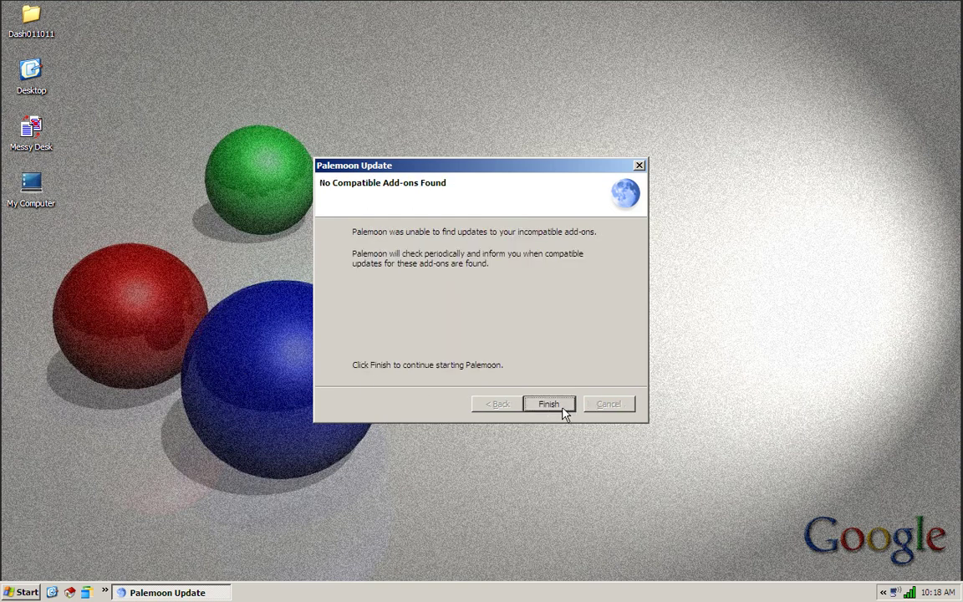
left_click(561, 409)
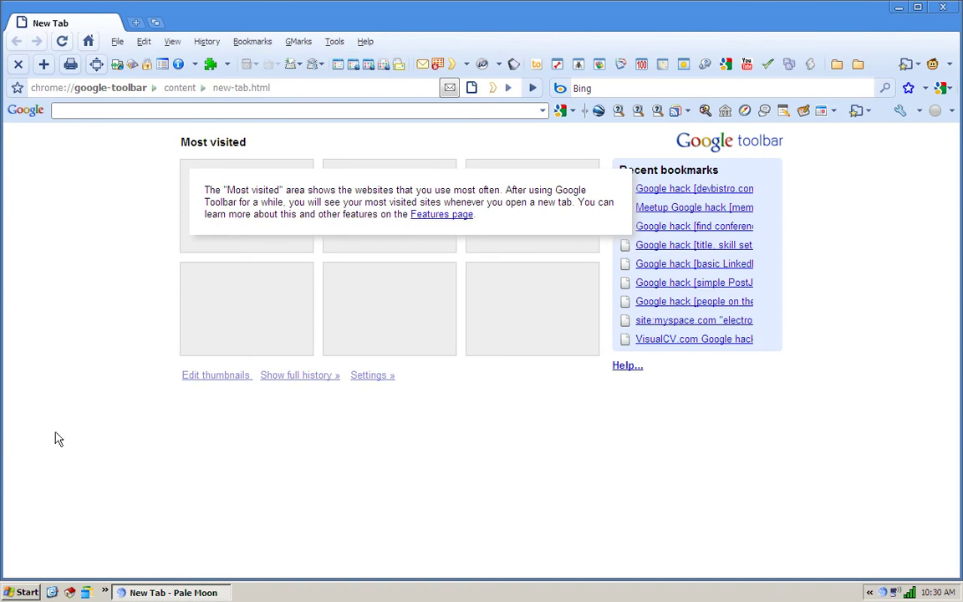
Check the imported bookmarks, extensions and user scripts, minimize the Add-ons manager, then open Tools > FEBE
left_click(253, 42)
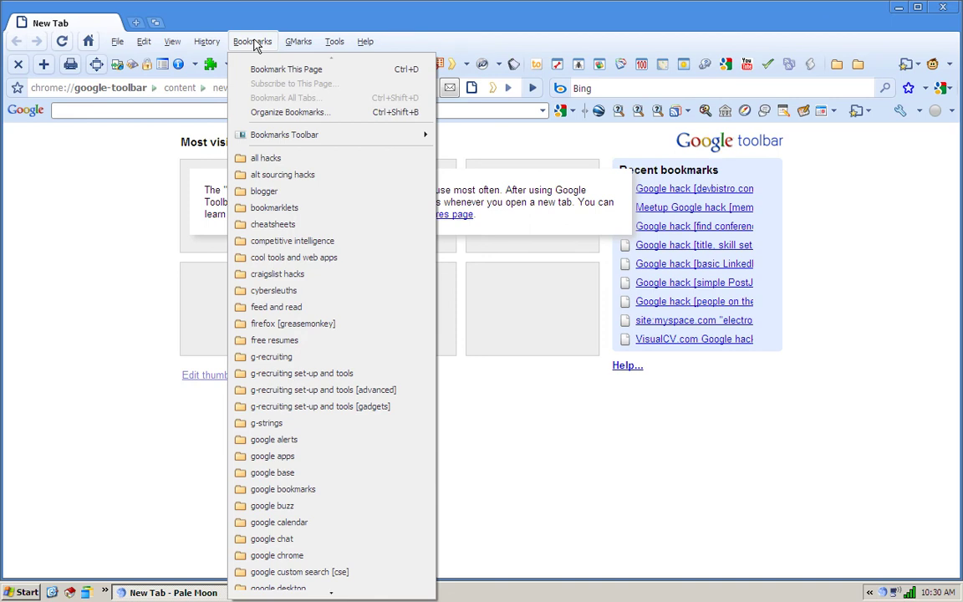
left_click(209, 65)
left_click(210, 65)
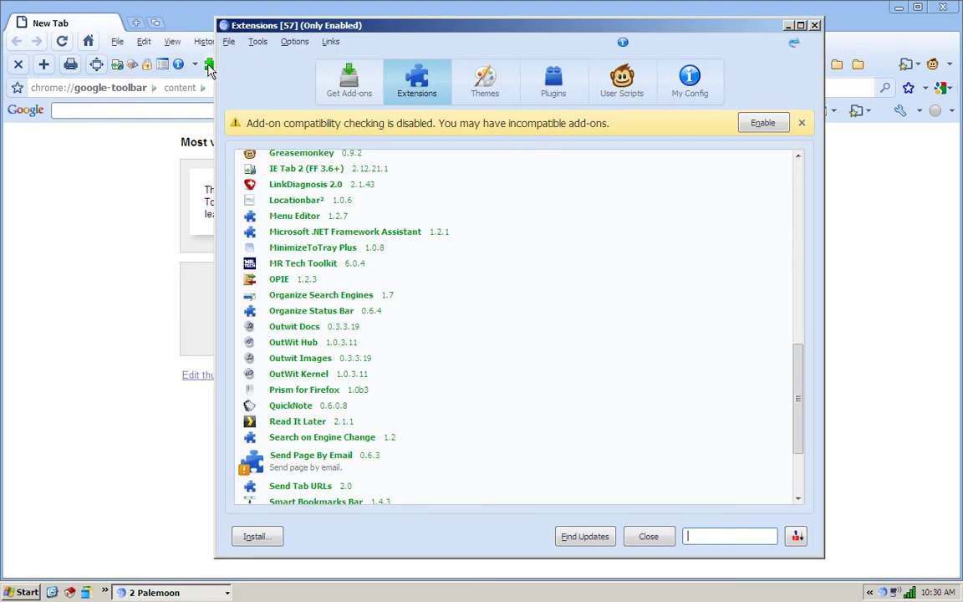
left_click(619, 83)
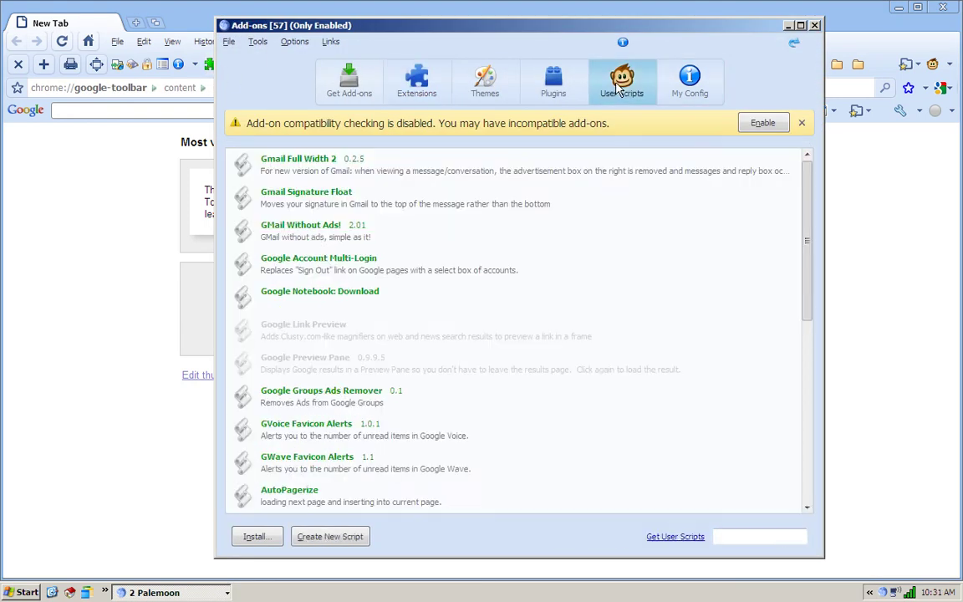
left_click(789, 27)
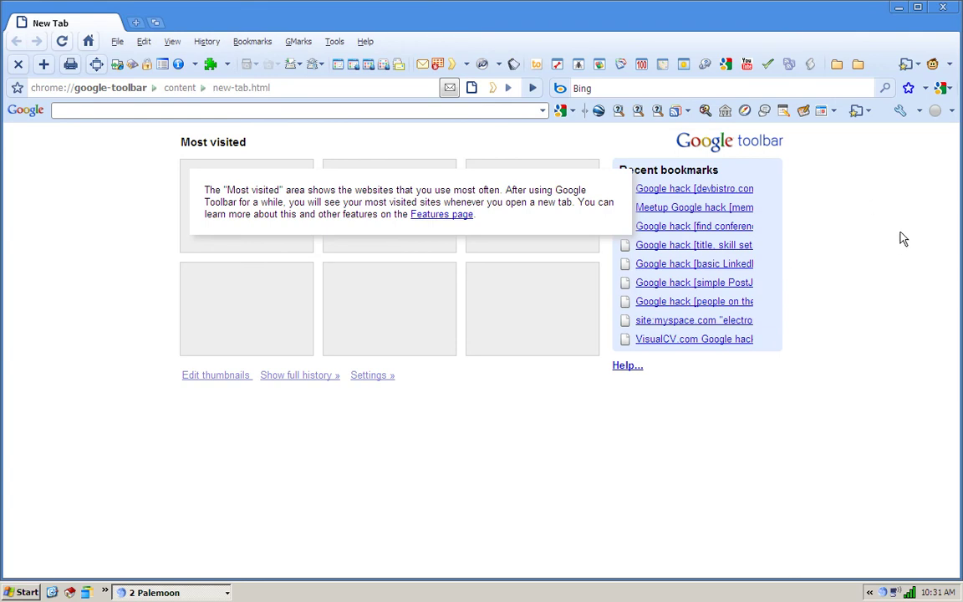
left_click(334, 42)
mouse_move(349, 98)
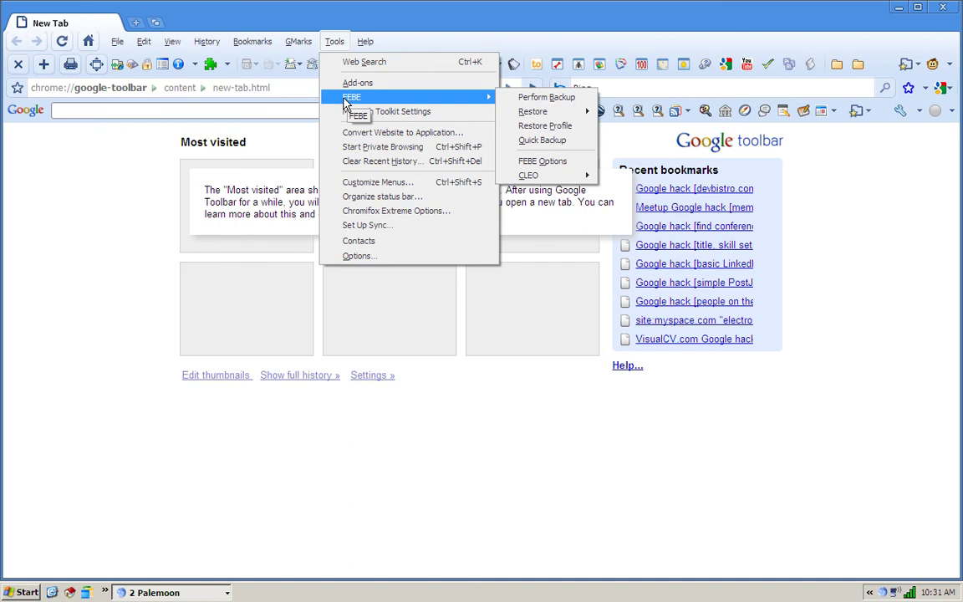
Close Pale Moon's window and tray instance, then run palemoon.exe -profilemanager from Start > Run
left_click(24, 592)
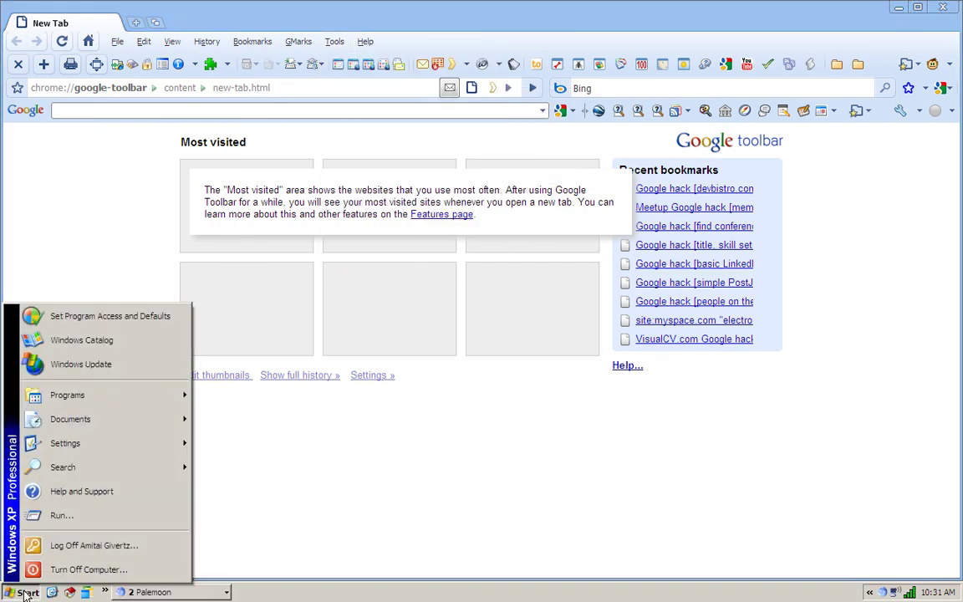
left_click(58, 515)
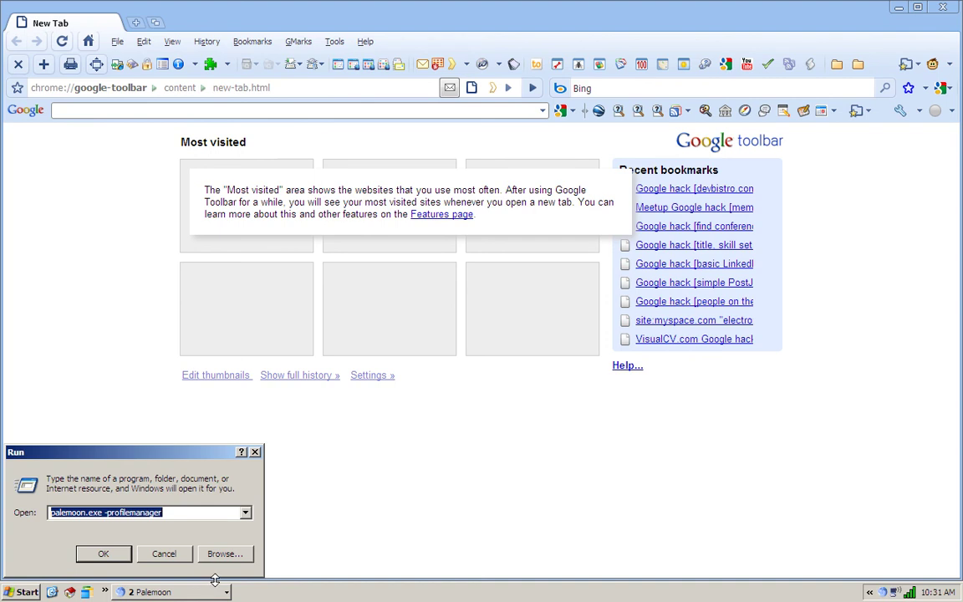
key("Escape")
left_click(944, 8)
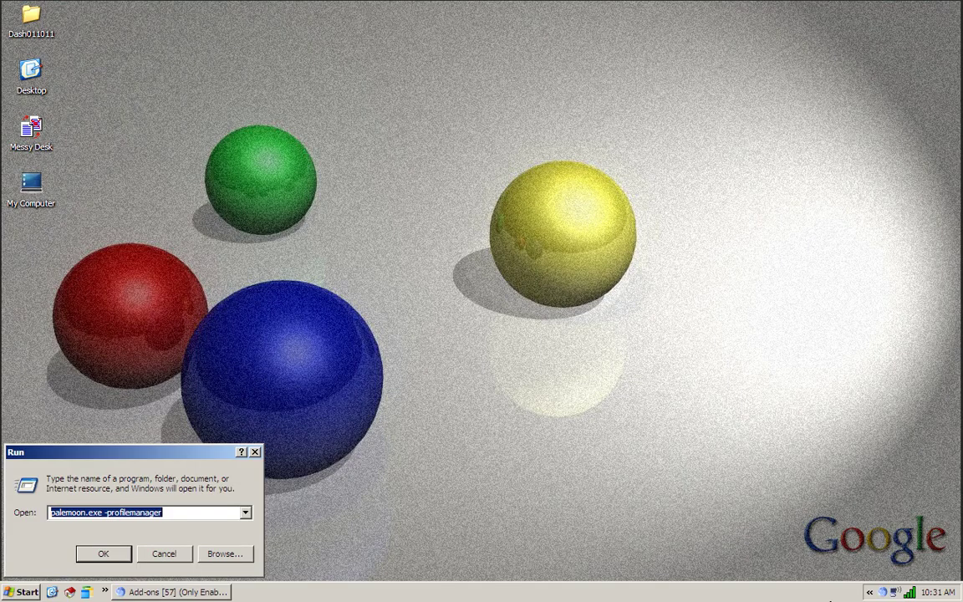
right_click(882, 593)
left_click(880, 599)
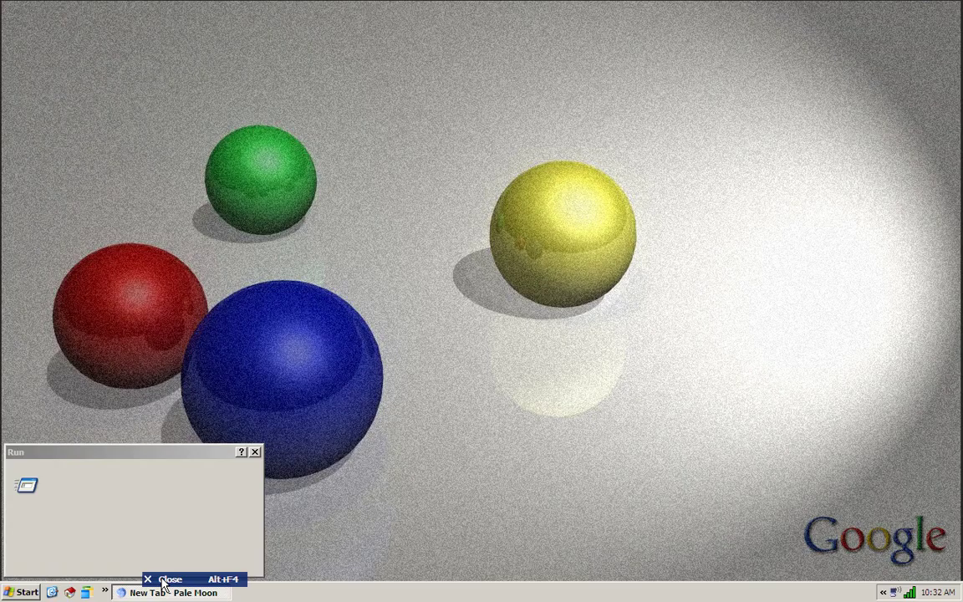
left_click(97, 555)
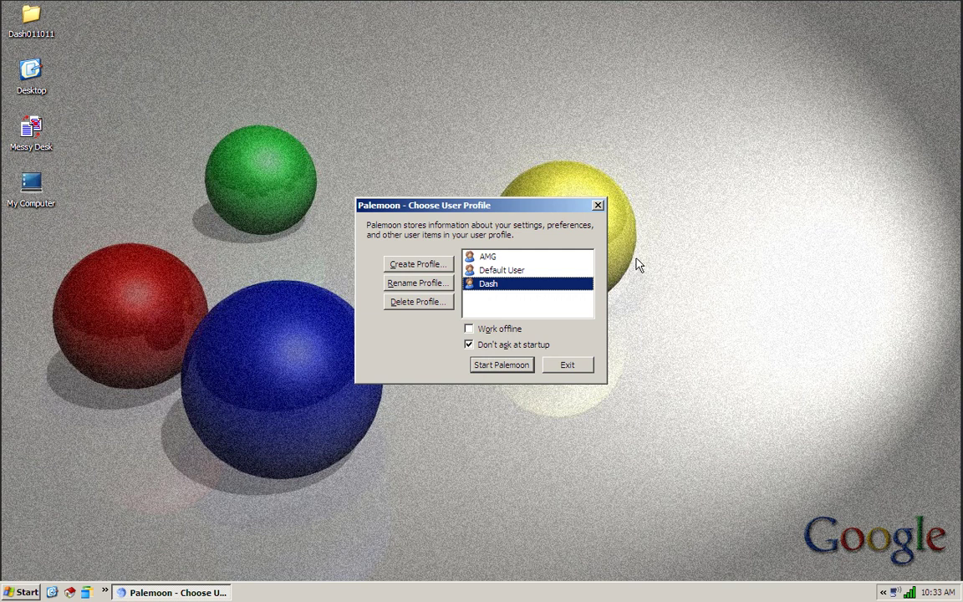
Pick the AMG profile in the profile chooser and start Pale Moon with it
left_click(487, 256)
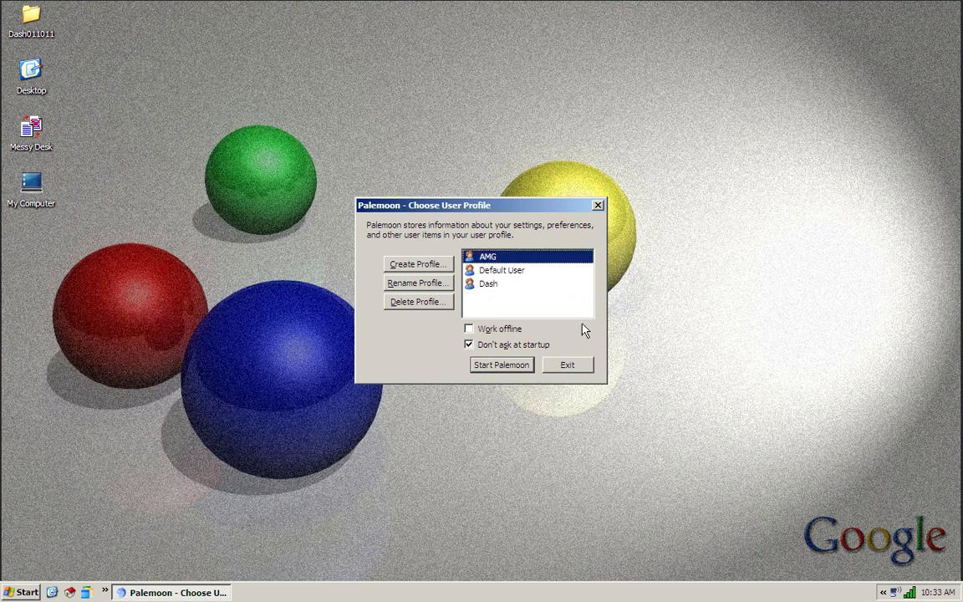
left_click(501, 368)
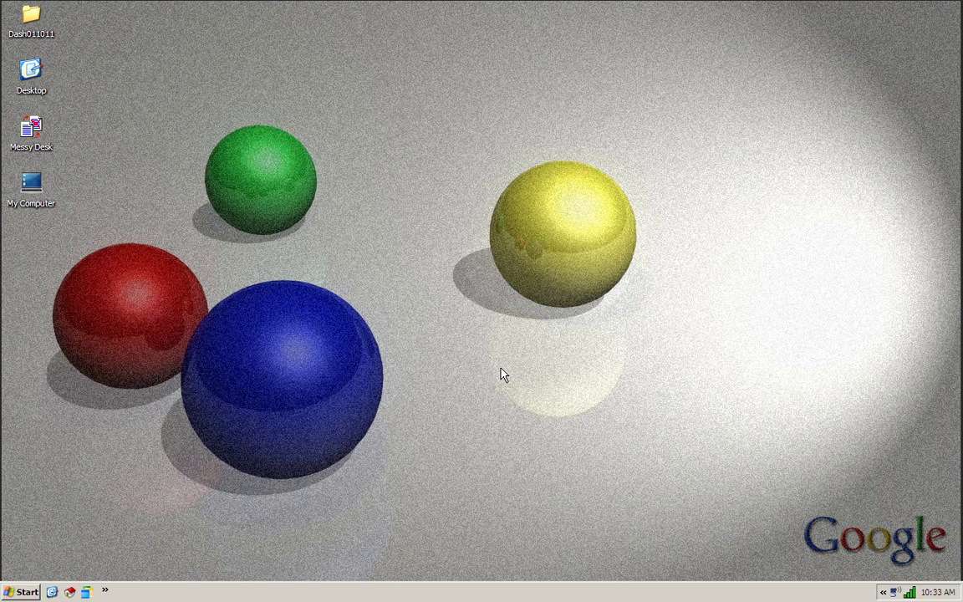